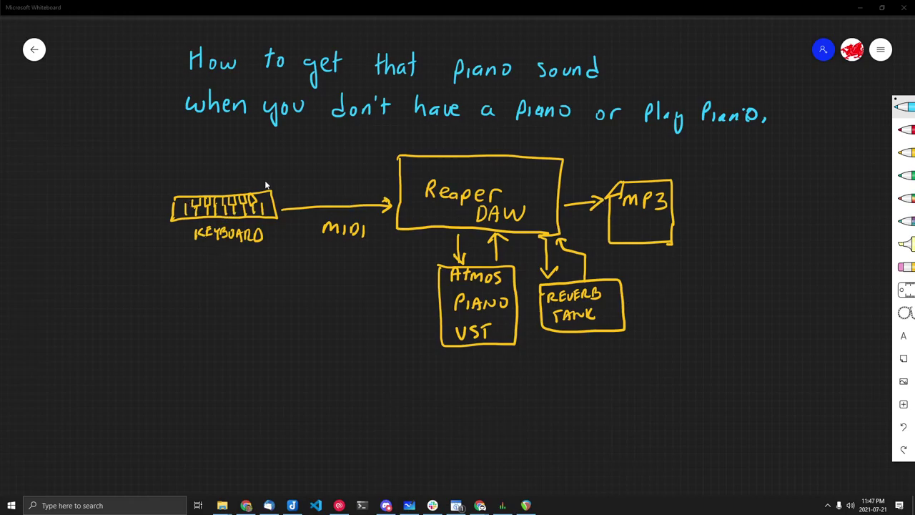
Write 'Impact LX49+' under the keyboard and 'USB' above the MIDI arrow, and mark the Reaper DAW box
left_click_drag(194, 299, 319, 309)
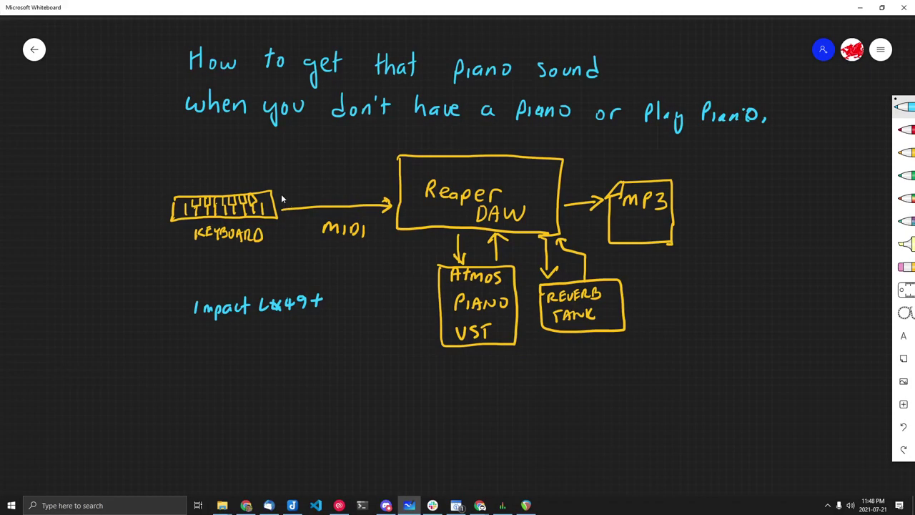
left_click_drag(299, 195, 338, 209)
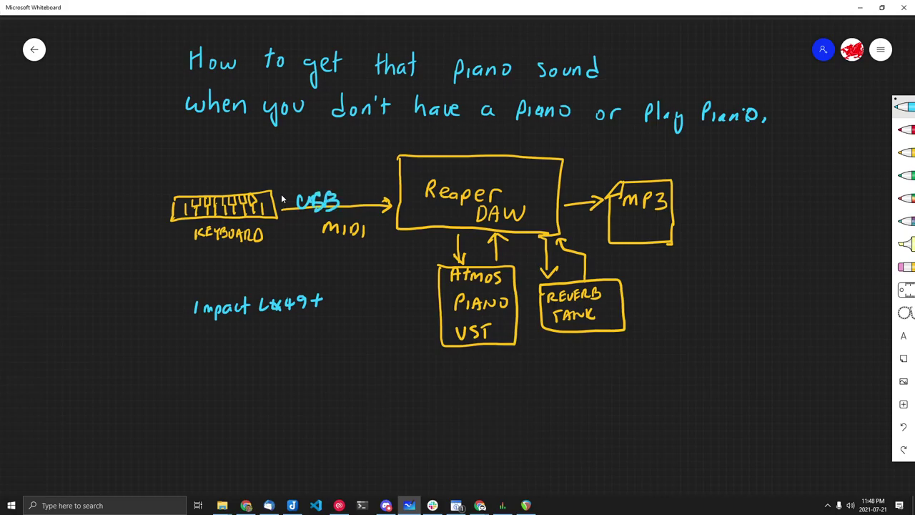
left_click_drag(411, 193, 402, 213)
Draw hatch marks beside the Atmos Piano VST box, then go to the piano VST article in the browser
mouse_move(403, 288)
left_mouse_down()
mouse_move(441, 281)
mouse_move(431, 291)
left_mouse_up()
mouse_move(404, 313)
left_mouse_down()
mouse_move(437, 292)
mouse_move(431, 317)
left_mouse_up()
left_click_drag(412, 344, 433, 331)
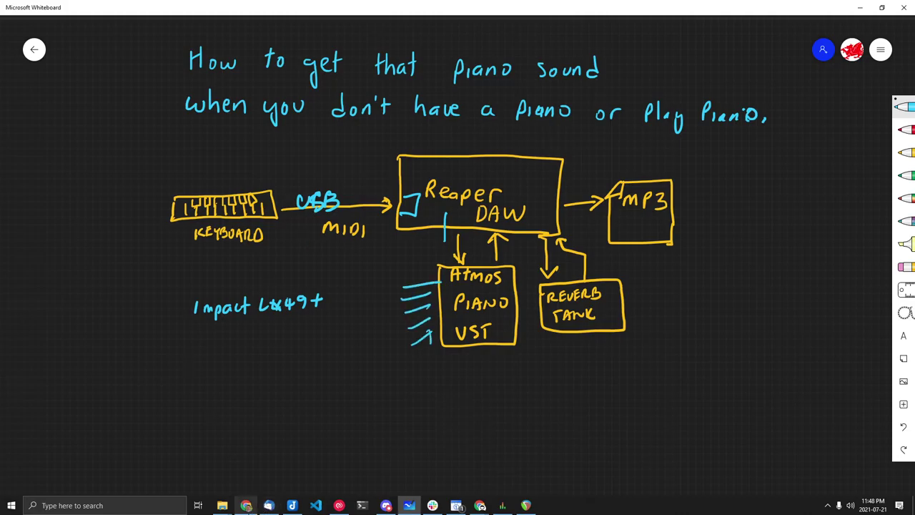
left_click(246, 505)
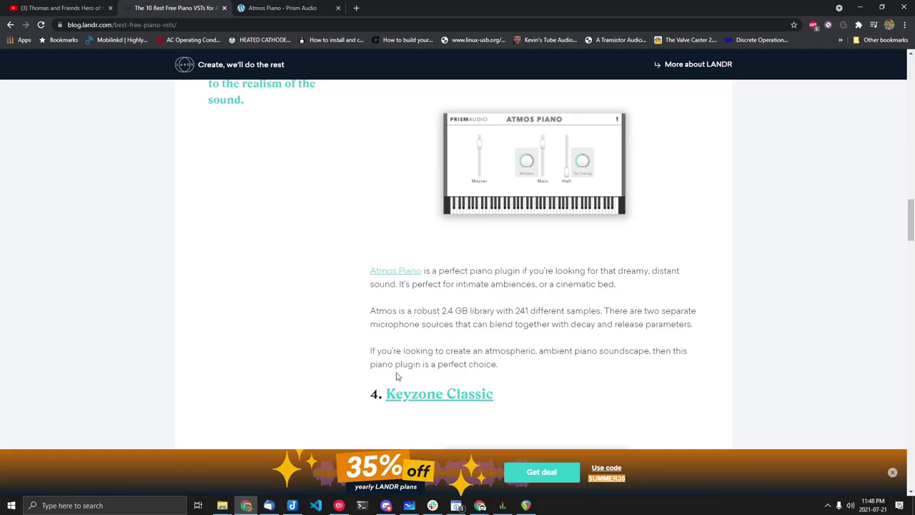
Scroll through the 'Atmos Piano - Prism Audio' product info, then switch back to the REAPER project
left_click(284, 7)
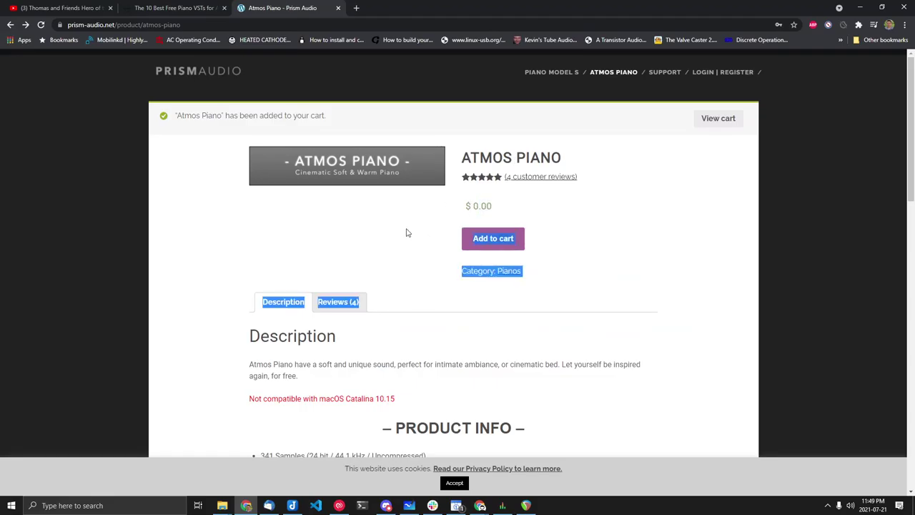
scroll(425, 366, "down", 2)
scroll(426, 368, "down", 1)
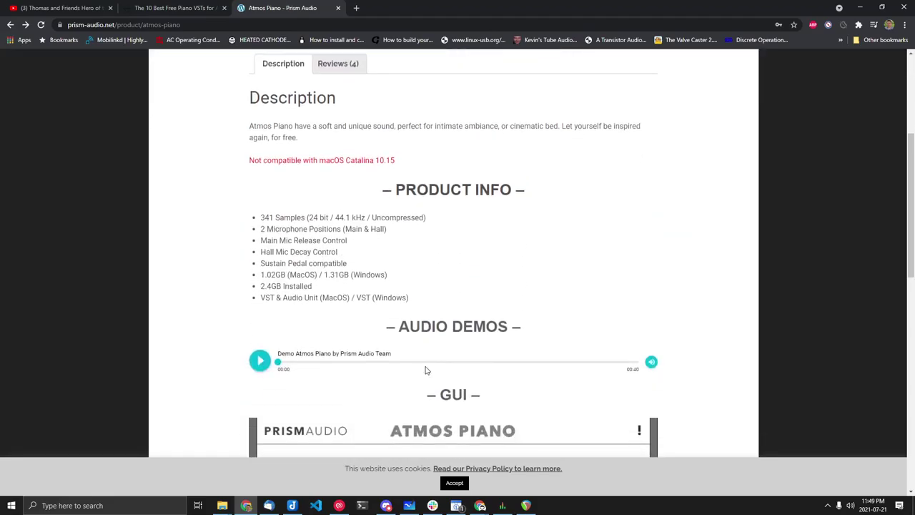
scroll(401, 340, "up", 2)
scroll(400, 341, "down", 3)
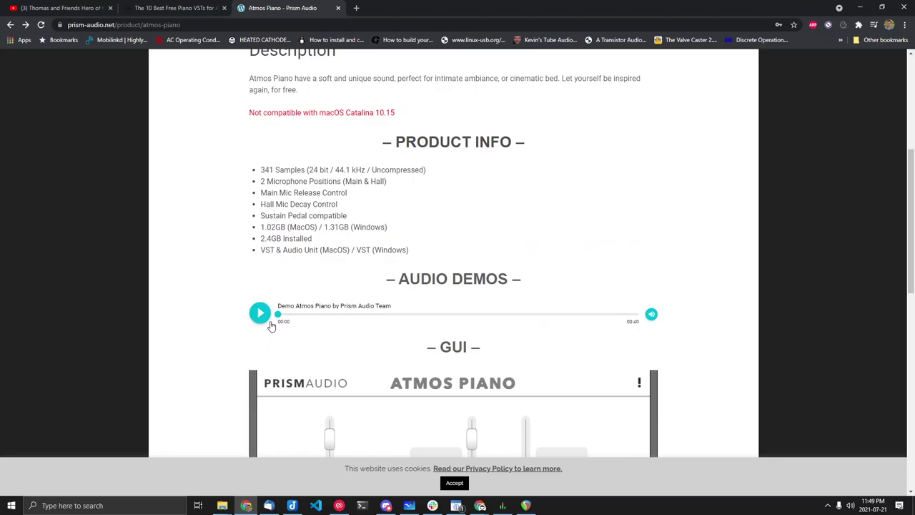
scroll(393, 310, "up", 3)
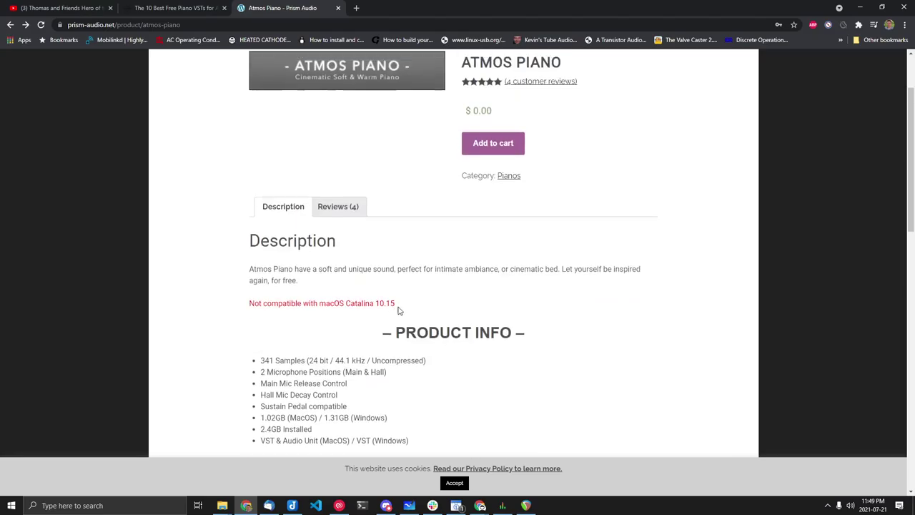
key("alt+Tab")
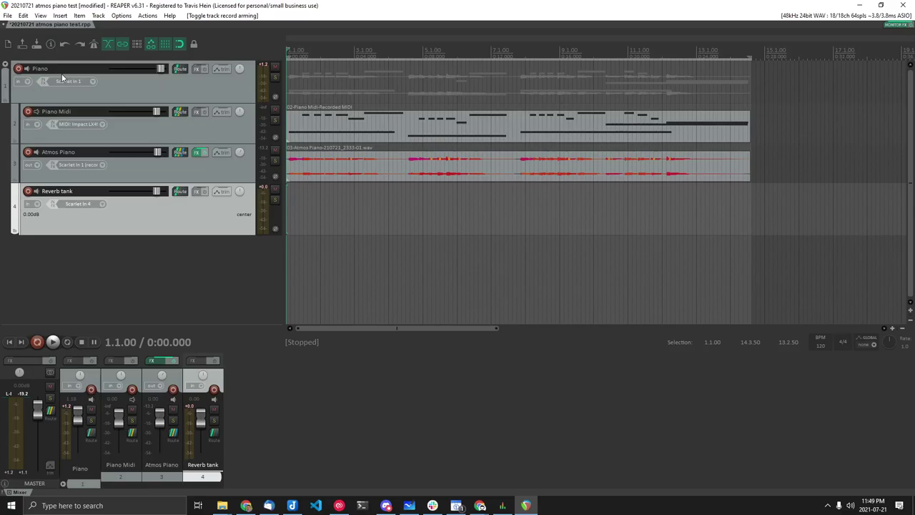
Save the Piano track as a track template with the file name 'Piano'
right_click(143, 80)
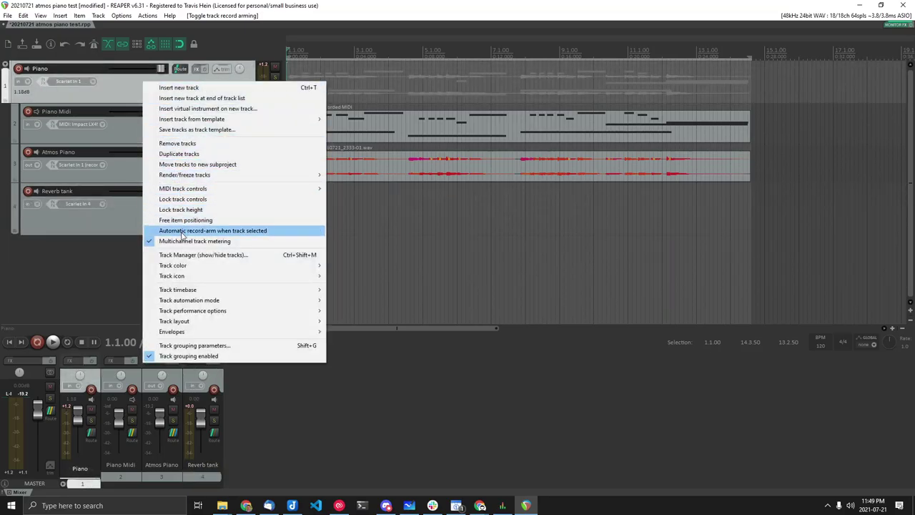
left_click(197, 129)
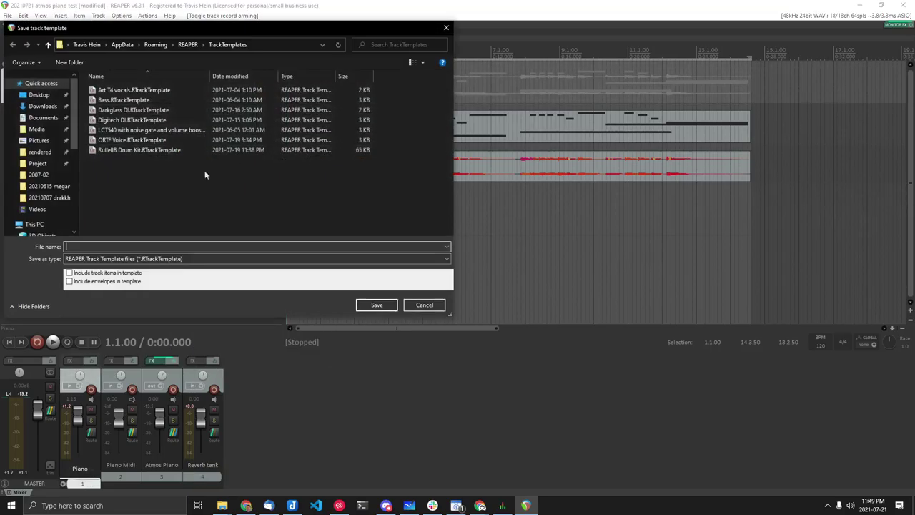
type("Piano")
key("Return")
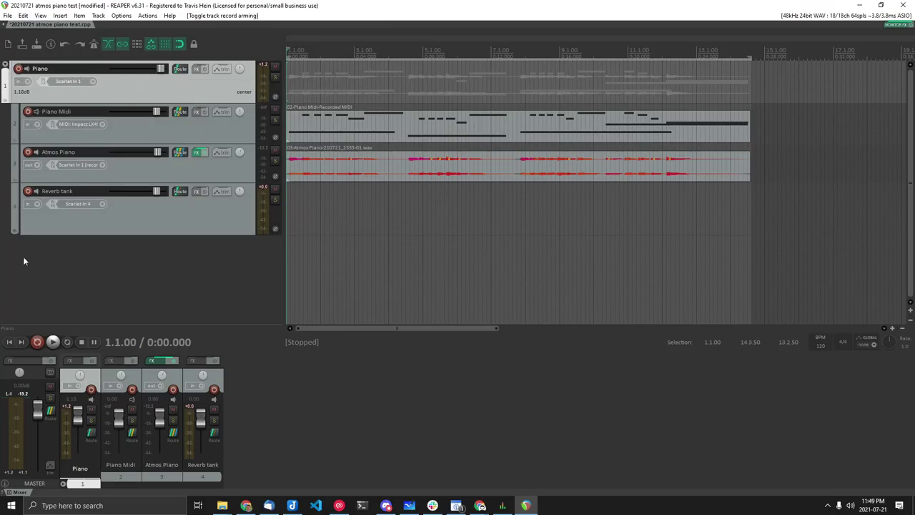
left_click(63, 484)
left_click(63, 484)
left_click(63, 484)
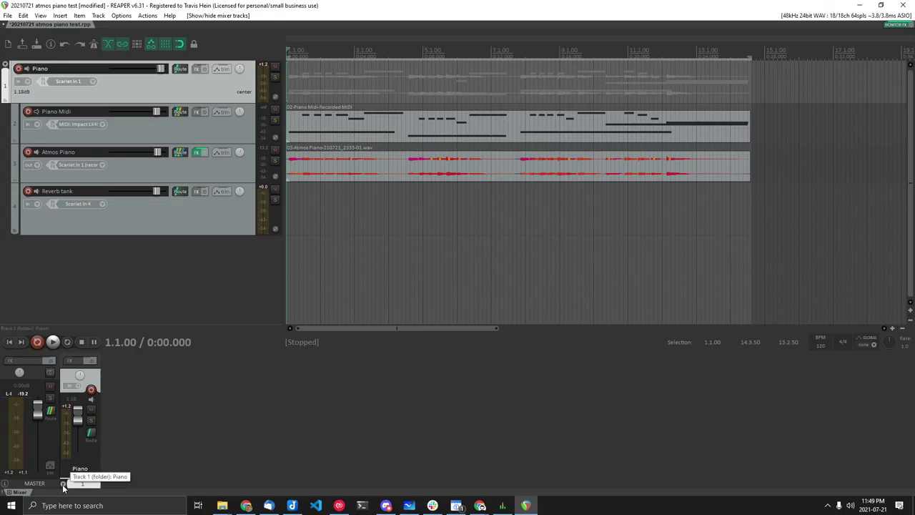
left_click(63, 484)
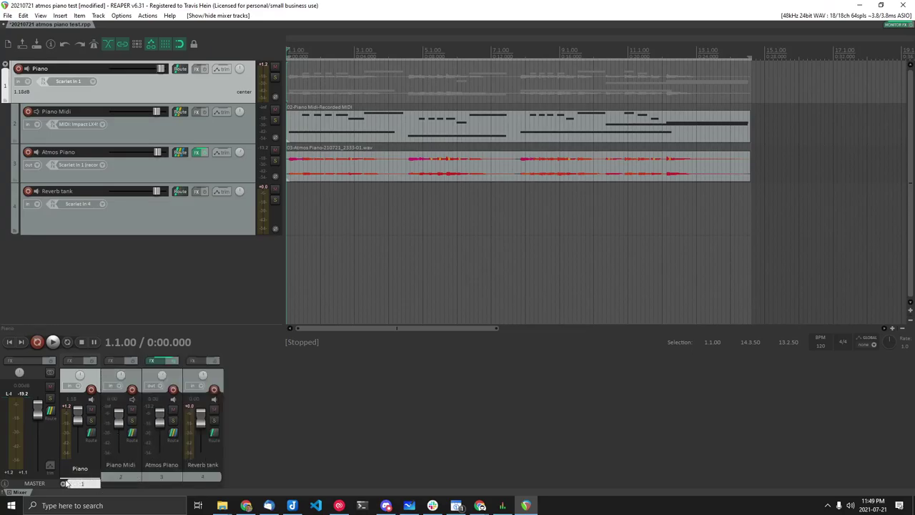
left_click(62, 485)
left_click(62, 485)
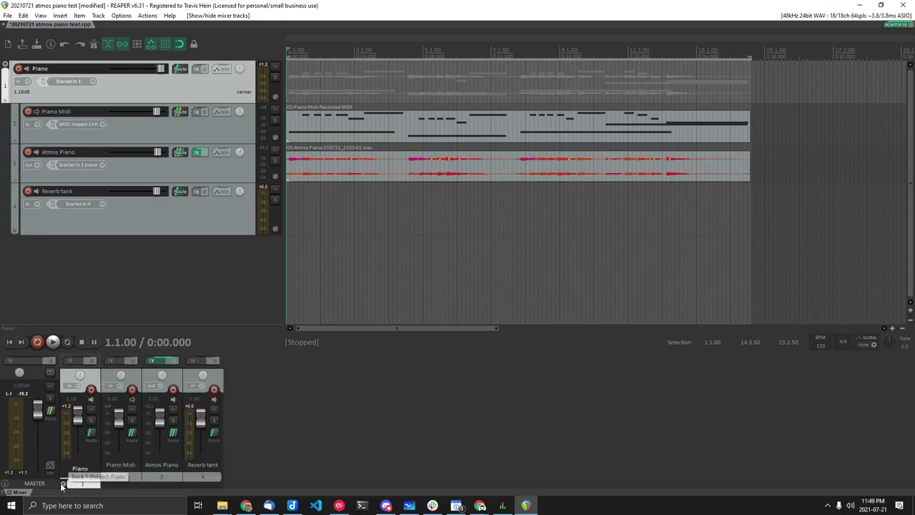
left_click(170, 138)
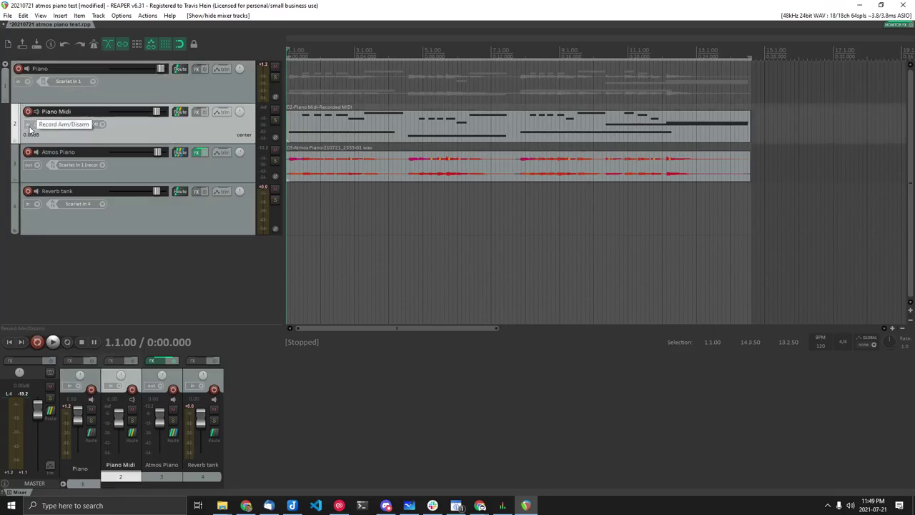
left_click(83, 126)
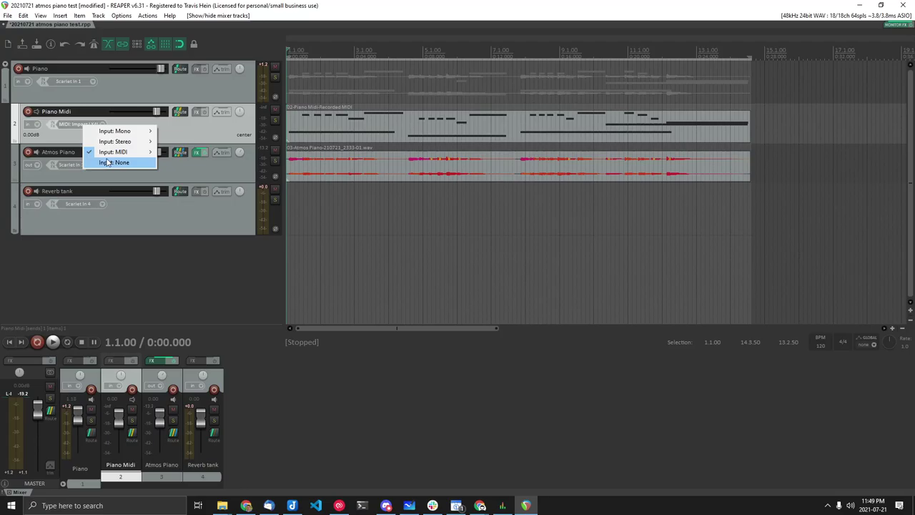
mouse_move(117, 152)
mouse_move(209, 154)
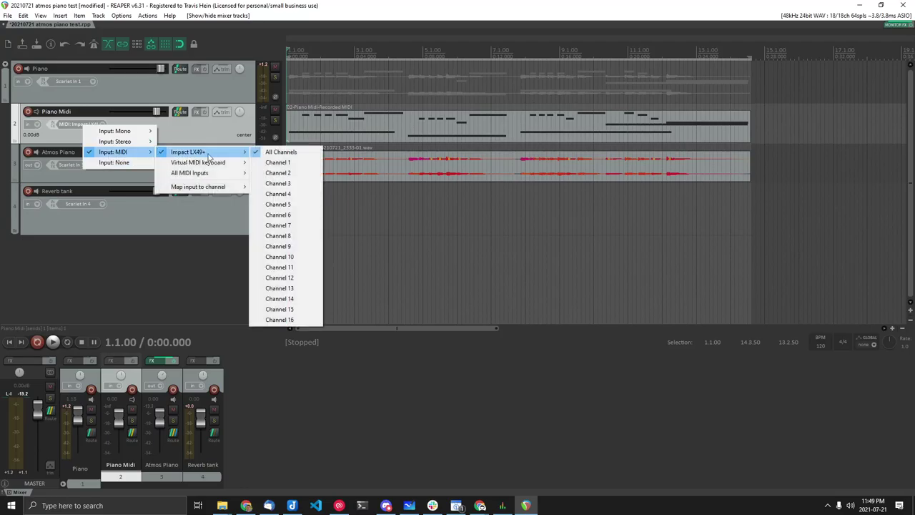
left_click(280, 152)
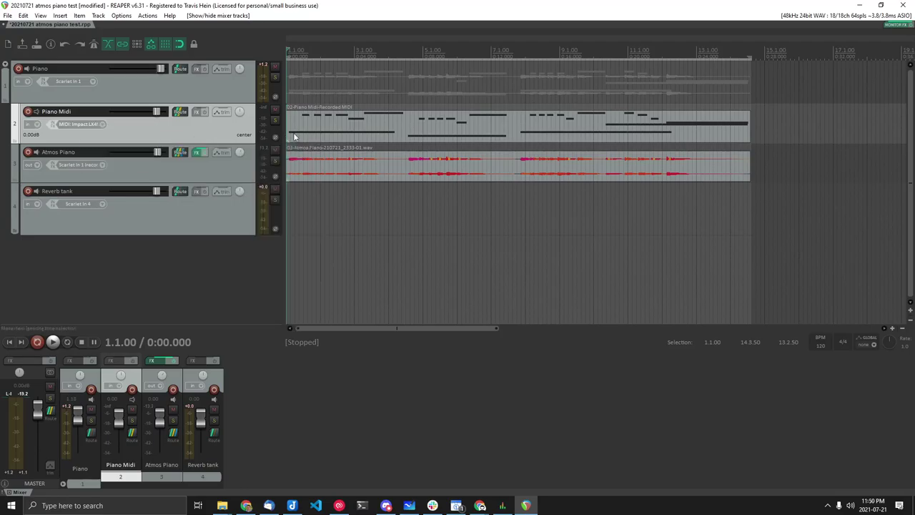
left_click(345, 127)
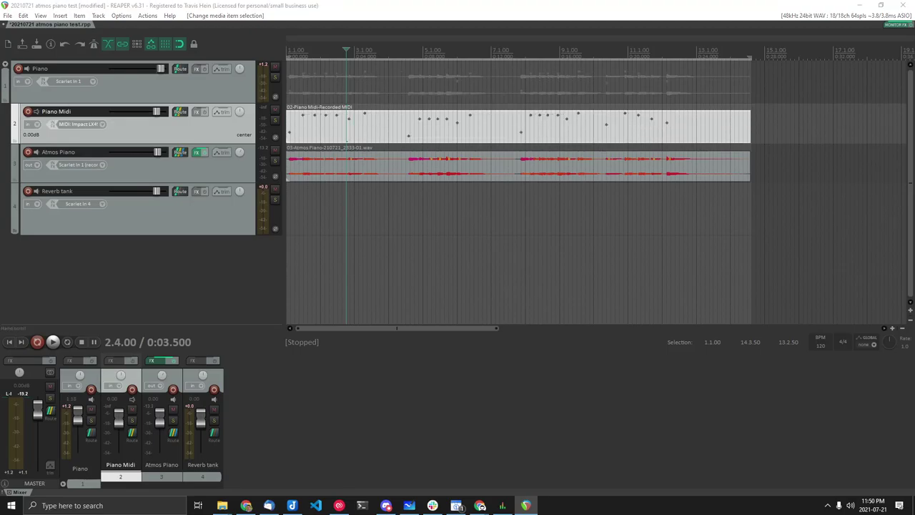
double_click(345, 127)
scroll(254, 132, "up", 5)
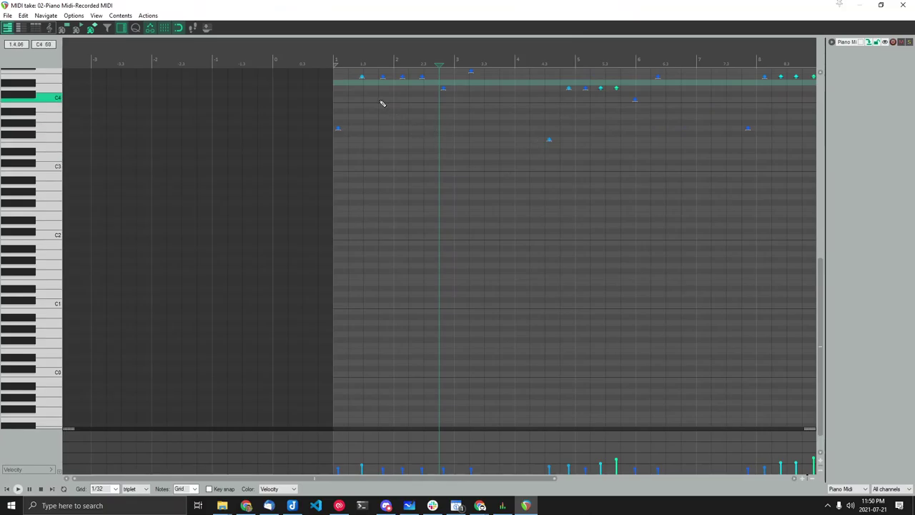
left_click(902, 5)
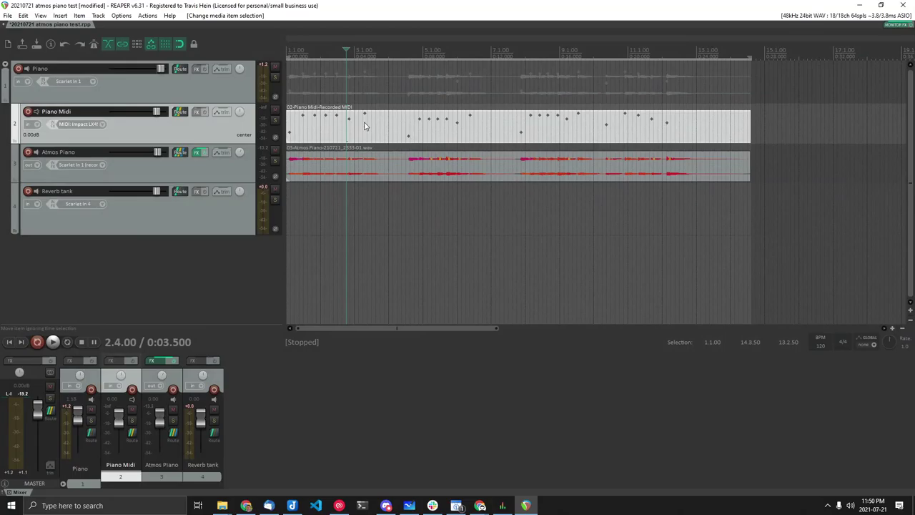
Check Piano Midi's send to Atmos Piano in its routing window, then open Atmos Piano's FX chain
left_click(179, 112)
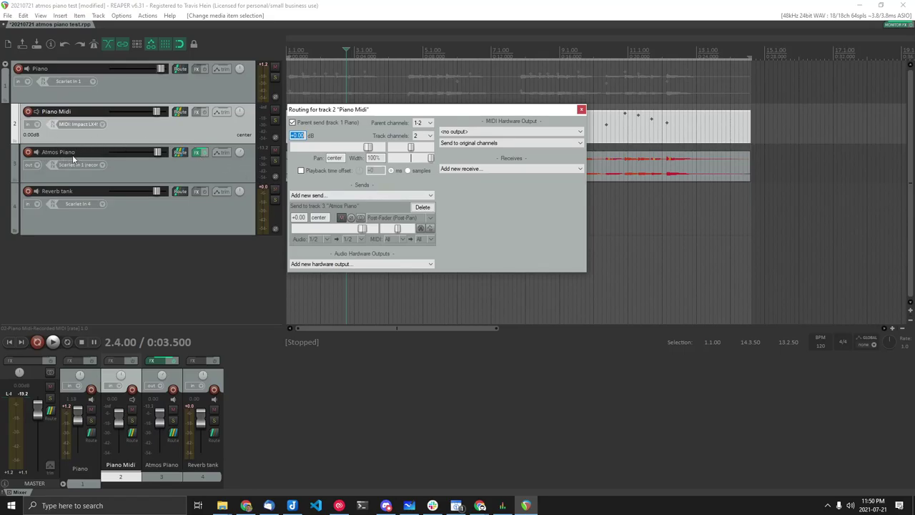
left_click(581, 110)
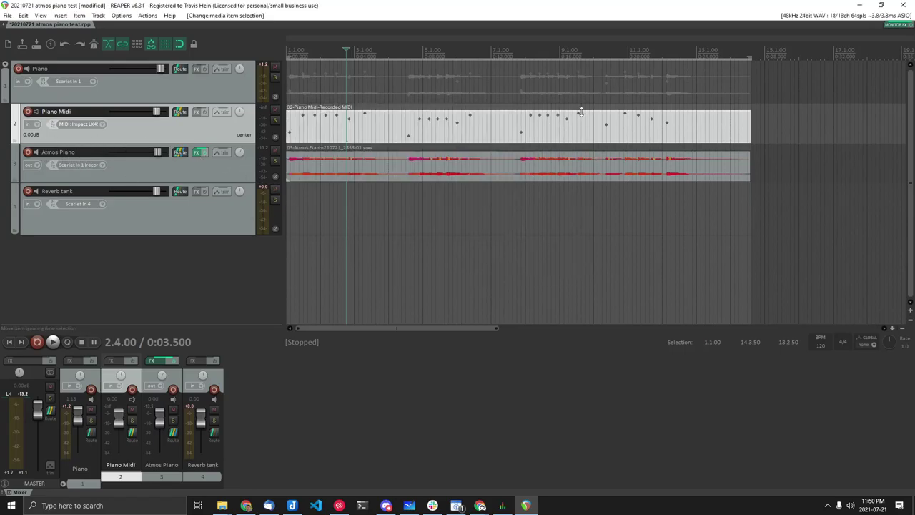
left_click(197, 152)
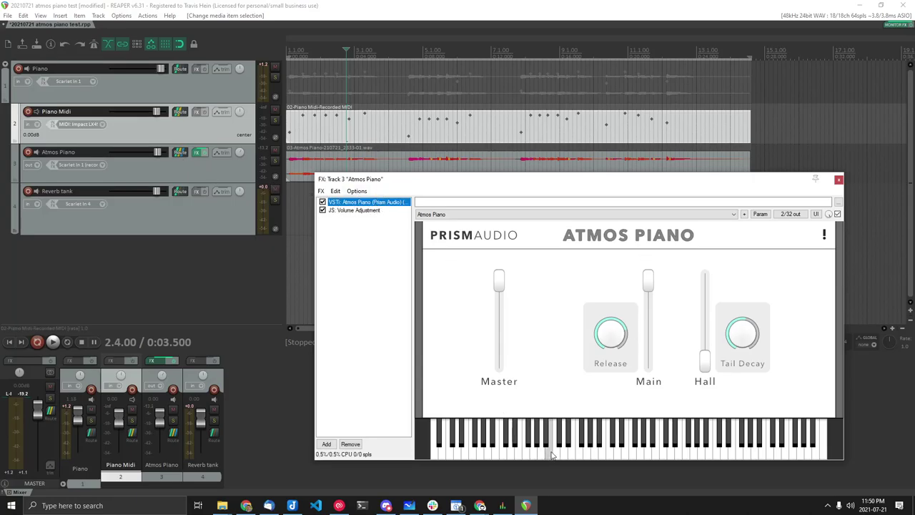
Arm Piano Midi, move the Atmos Piano FX window higher, and turn on Piano Midi's input monitoring
left_click(27, 111)
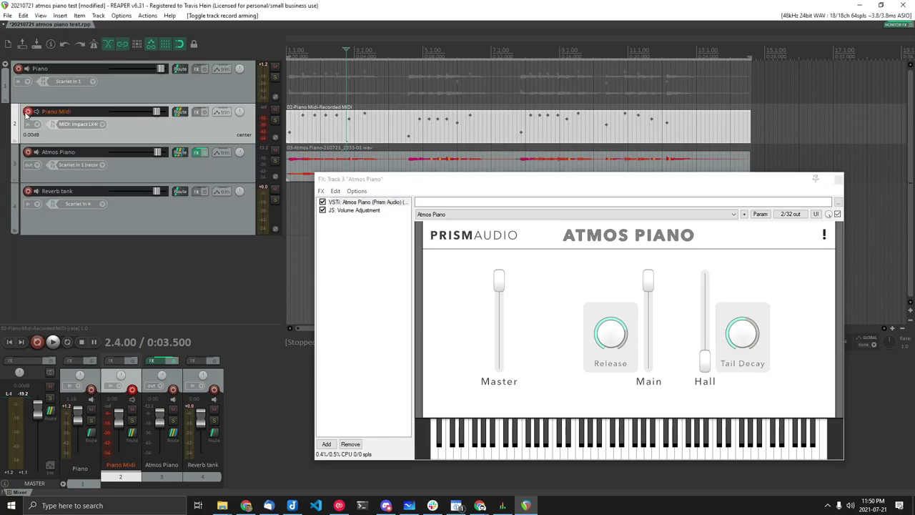
left_click(27, 151)
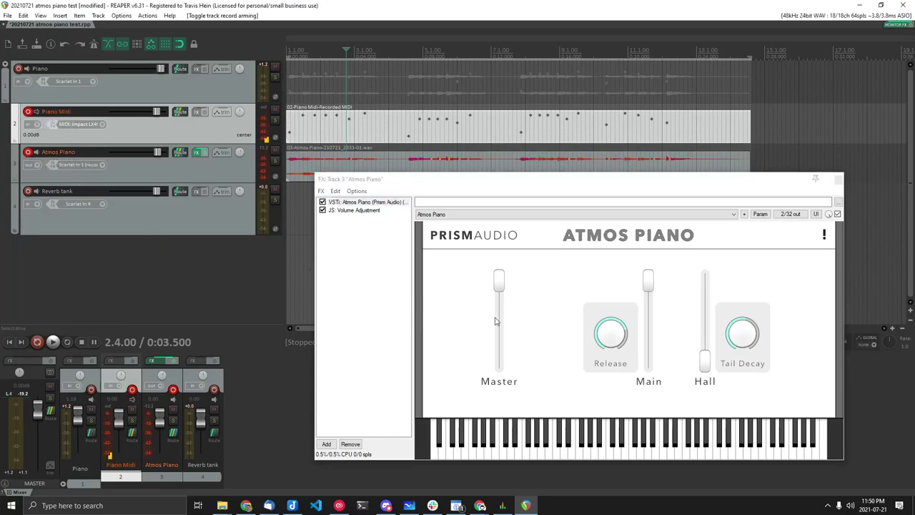
left_click(443, 185)
left_click_drag(443, 185, 469, 119)
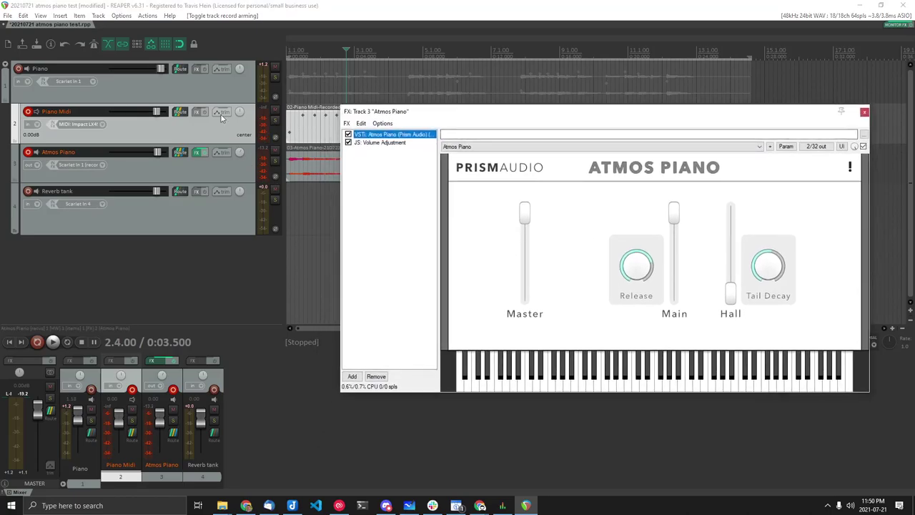
left_click(31, 160)
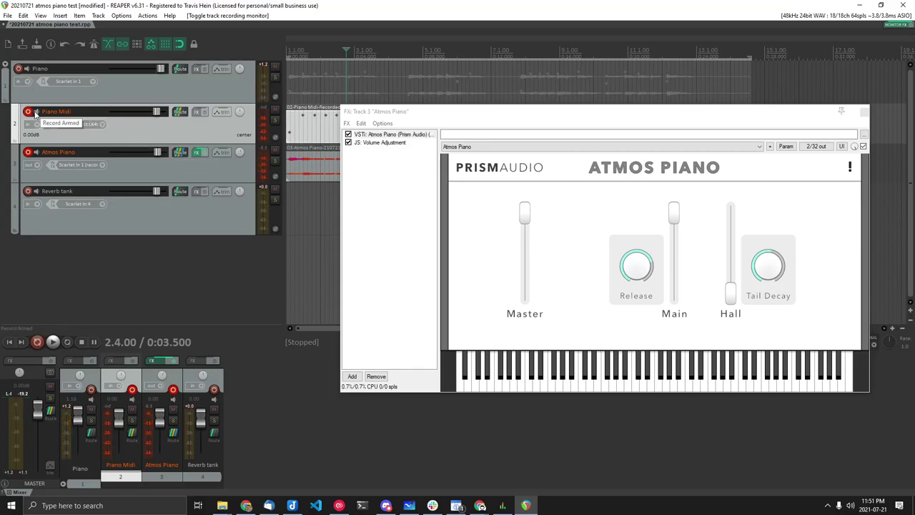
left_click(28, 152)
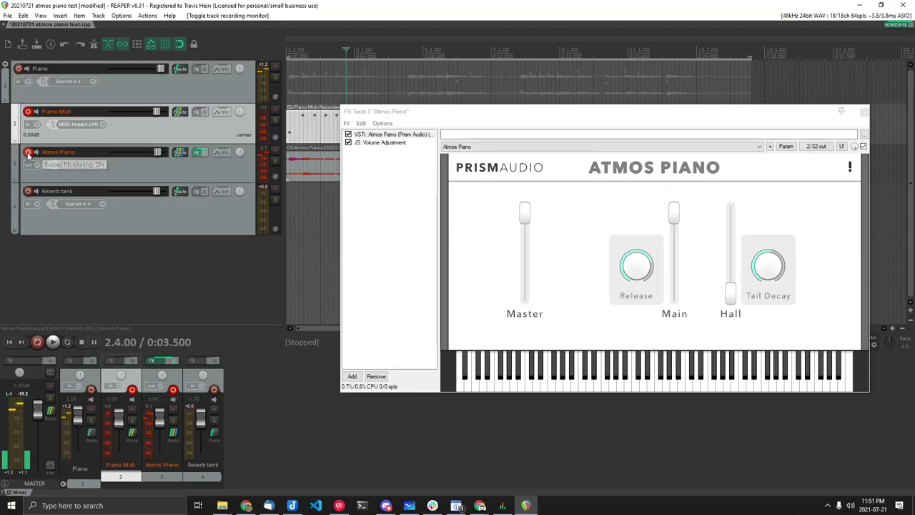
left_click(37, 112)
left_click(37, 112)
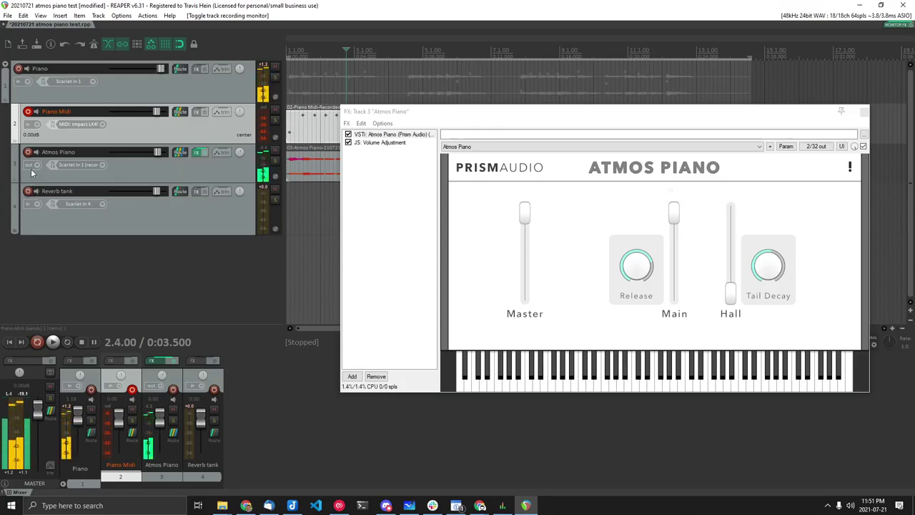
Set Piano Midi's record mode to input monitoring only, close the FX window, and arm Atmos Piano
left_click(39, 124)
left_click(90, 173)
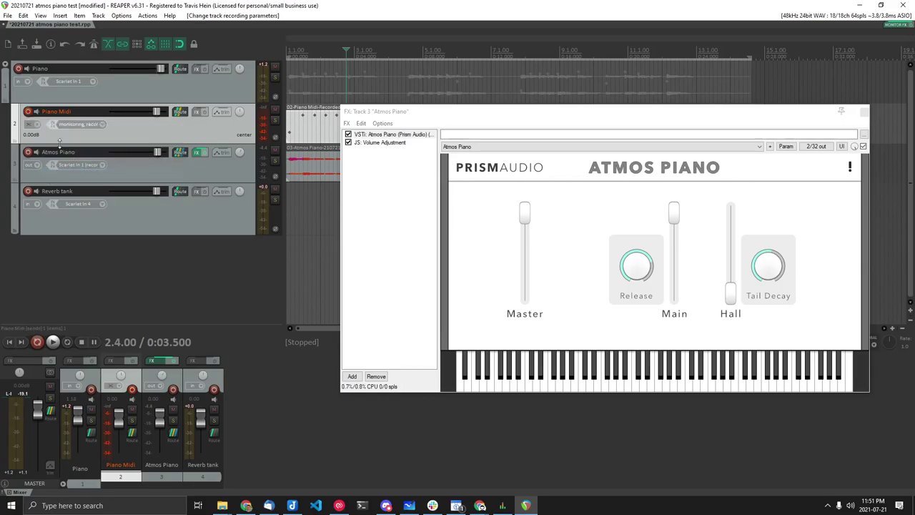
left_click(39, 126)
left_click(90, 174)
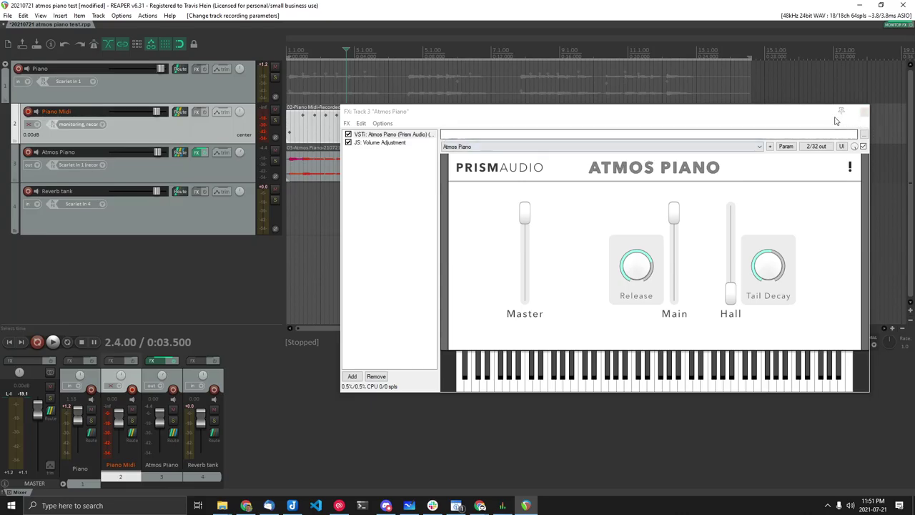
left_click(863, 113)
left_click(27, 152)
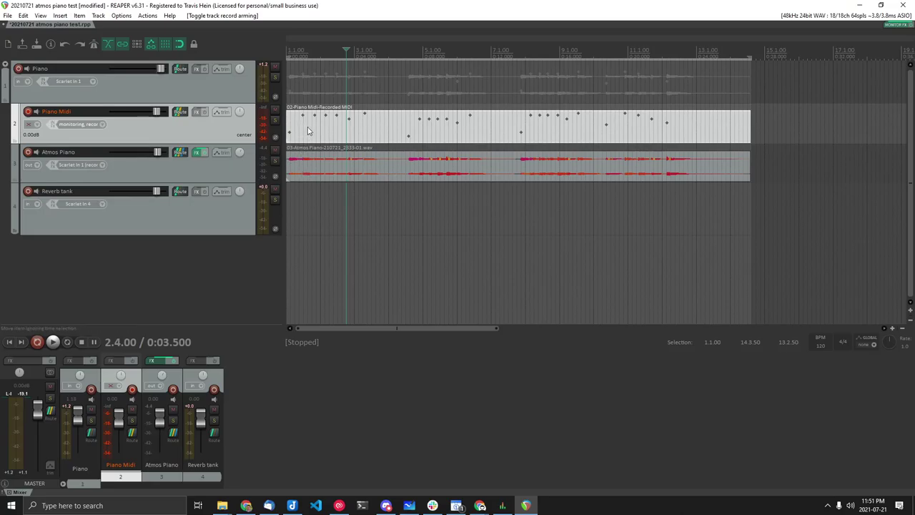
Select the Atmos Piano item, move the play position to 4.3.50, and open its FX chain
left_click(300, 172)
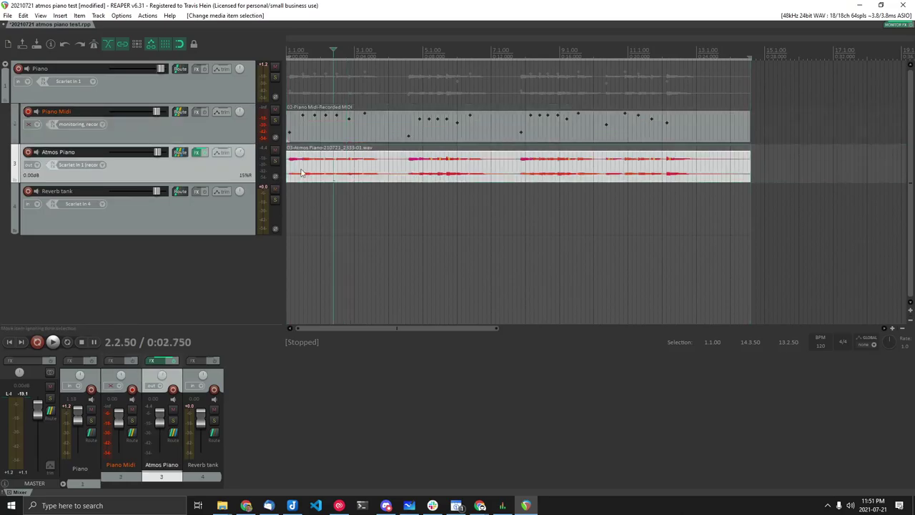
left_click(409, 167)
left_click(197, 154)
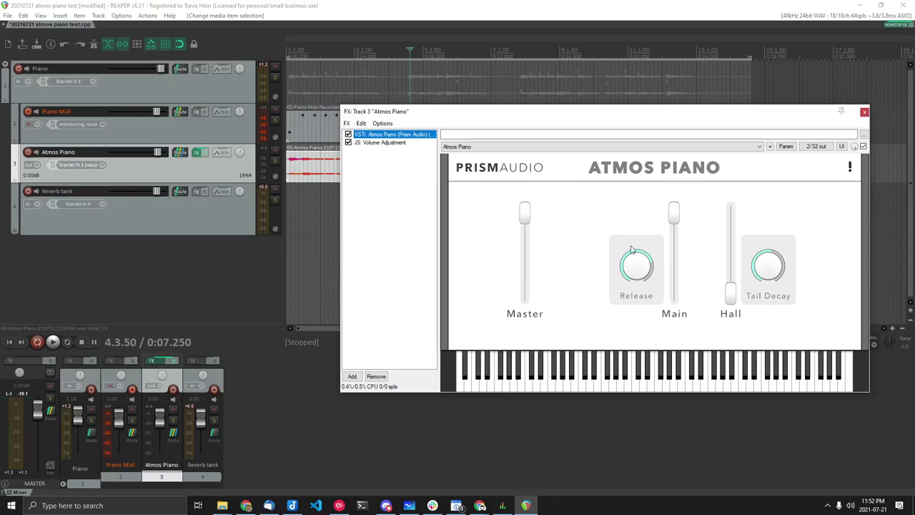
Toggle Atmos Piano's generic slider view, move the FX window left, and select JS: Volume Adjustment
left_click(842, 146)
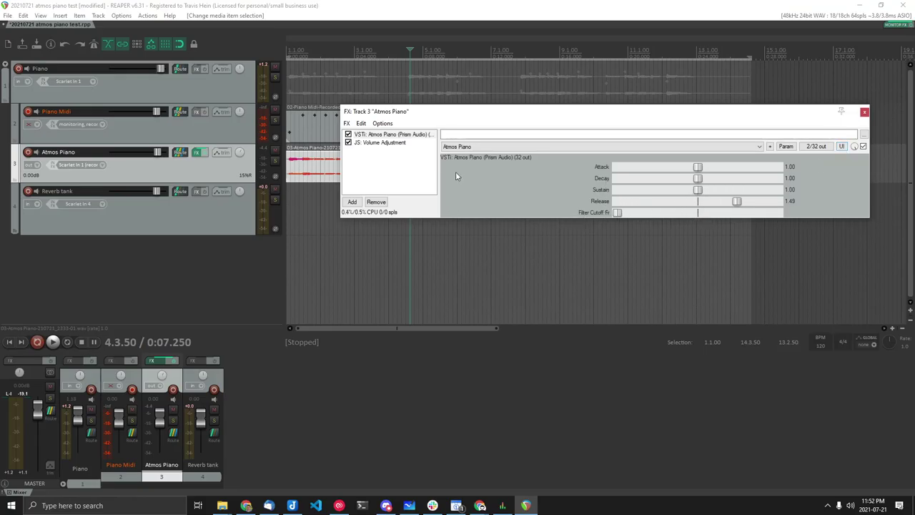
left_click(842, 146)
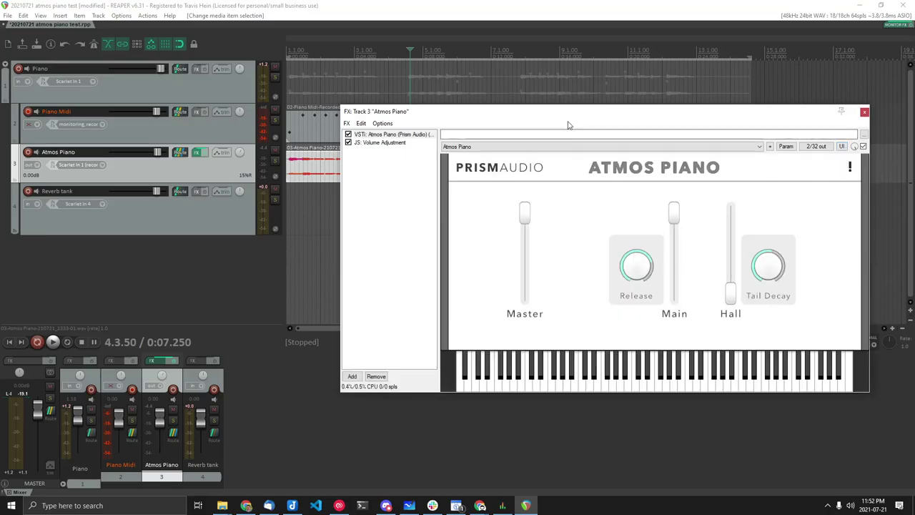
left_click_drag(578, 118, 485, 125)
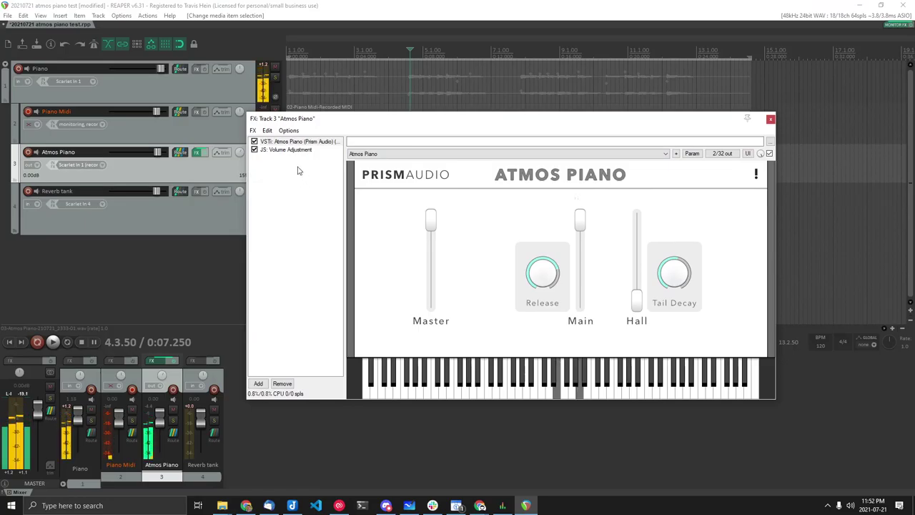
left_click(271, 151)
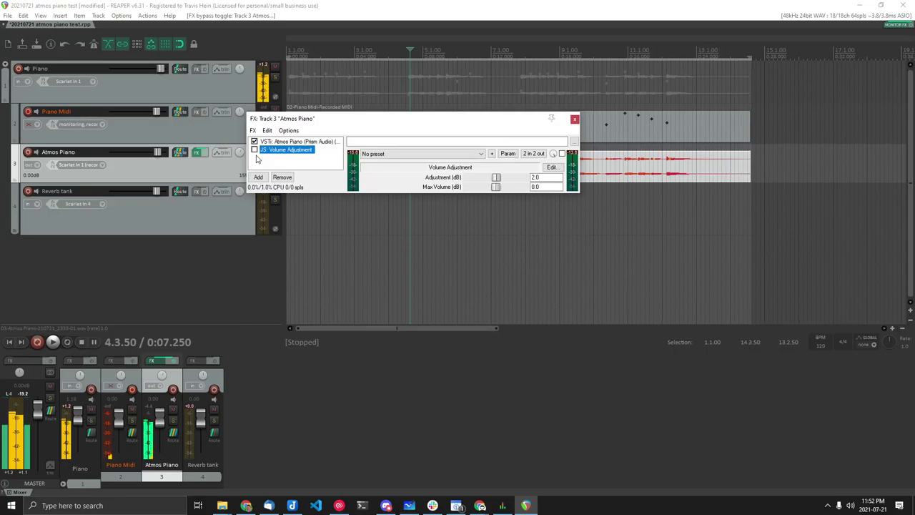
Re-enable JS: Volume Adjustment and close the Atmos Piano FX chain
left_click(254, 150)
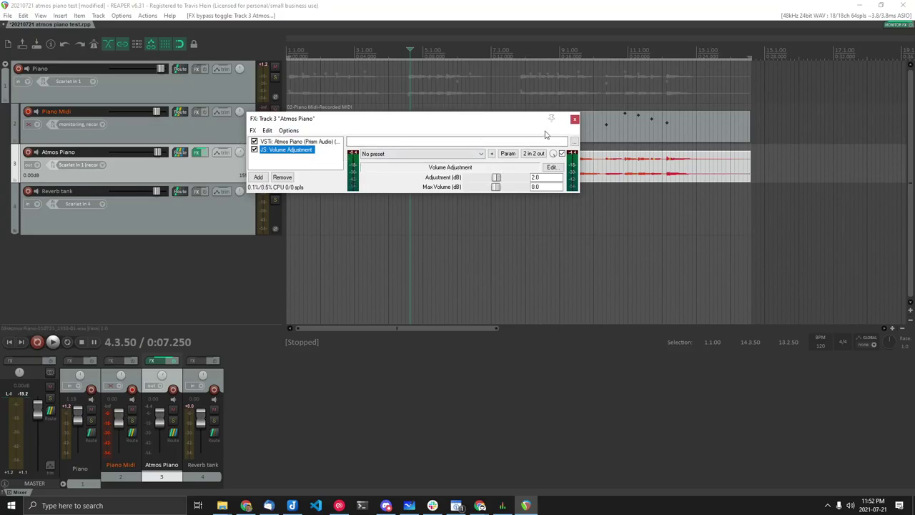
left_click(575, 119)
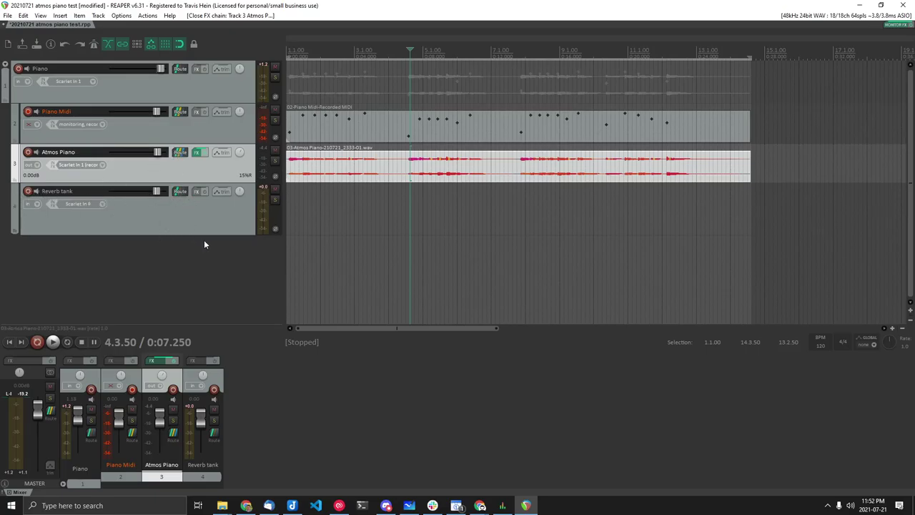
Review the Atmos Piano routing, then arm the Reverb tank track and select its lane near the start
left_click(179, 152)
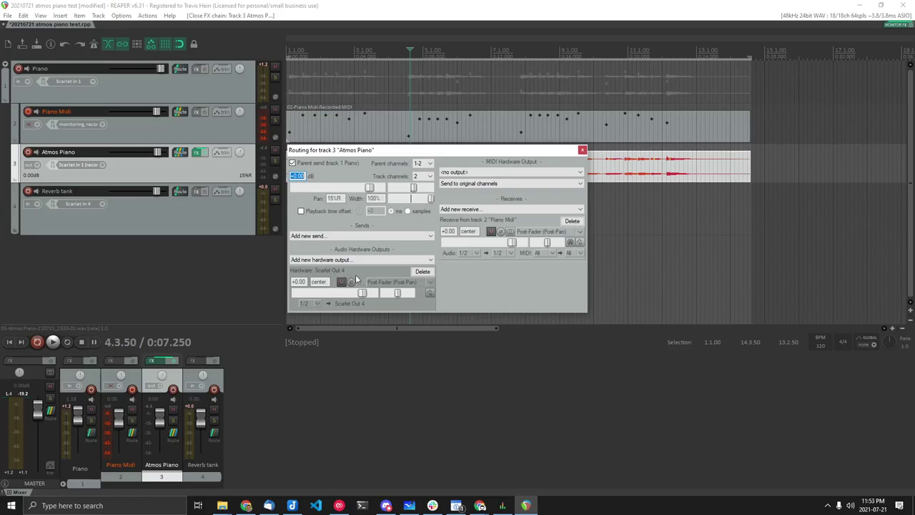
left_click(583, 150)
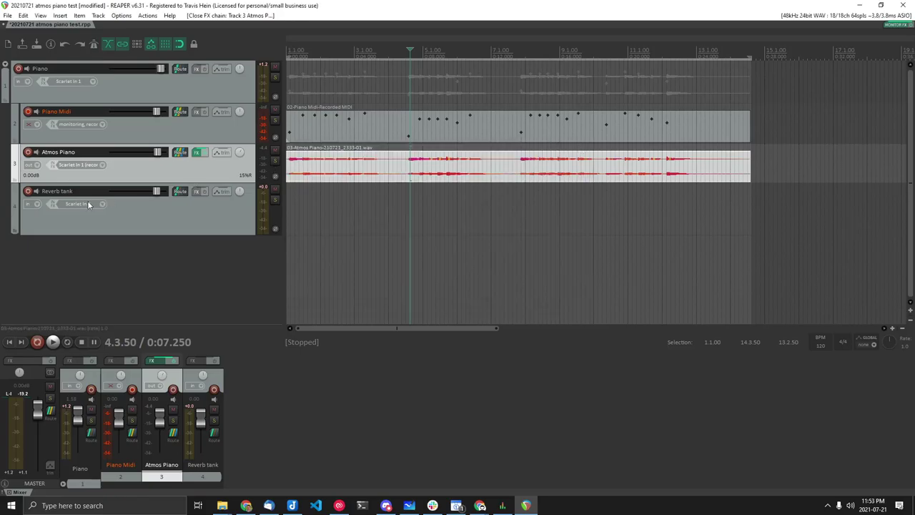
left_click(27, 191)
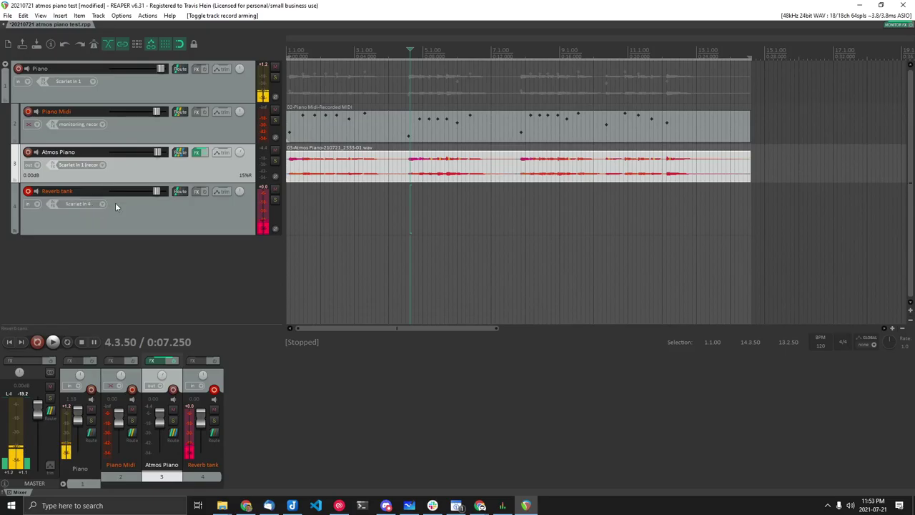
left_click(296, 219)
scroll(296, 220, "up", 2)
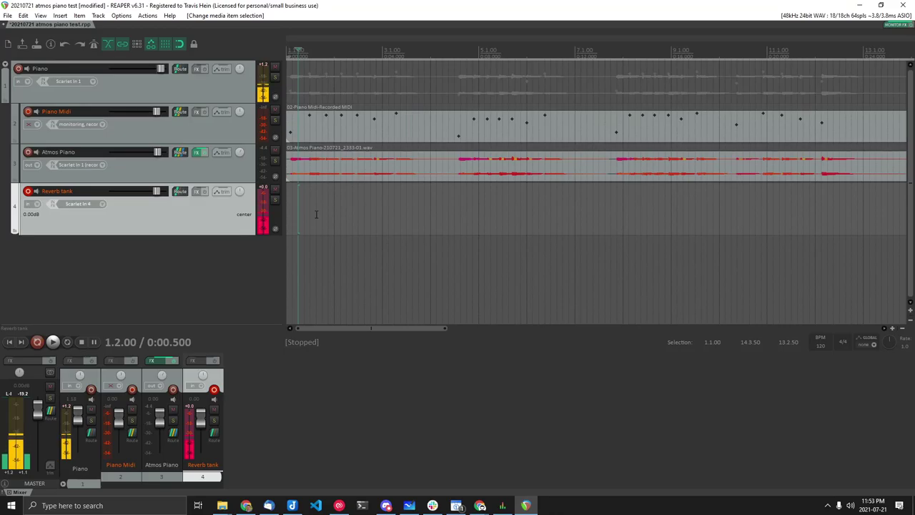
Reopen the Atmos Piano interface, raise Hall to maximum, disarm Reverb tank, and move the window lower
left_click(198, 153)
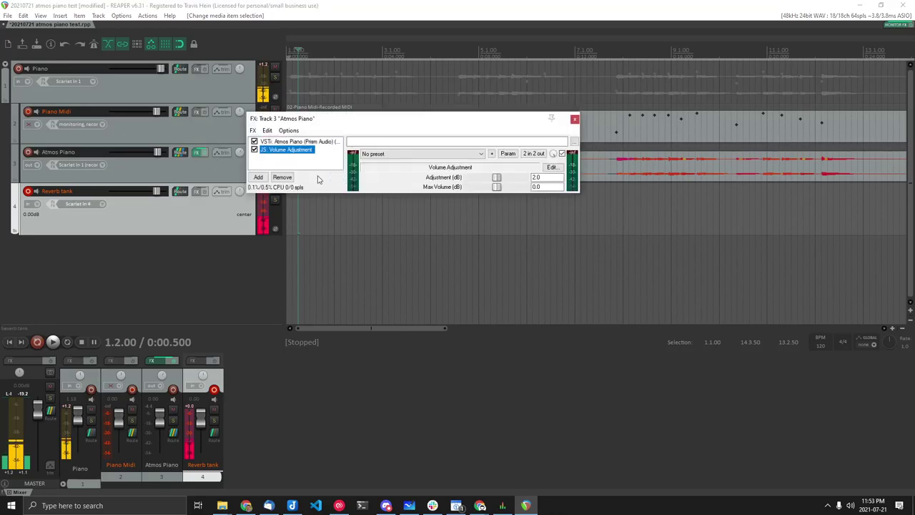
left_click(296, 141)
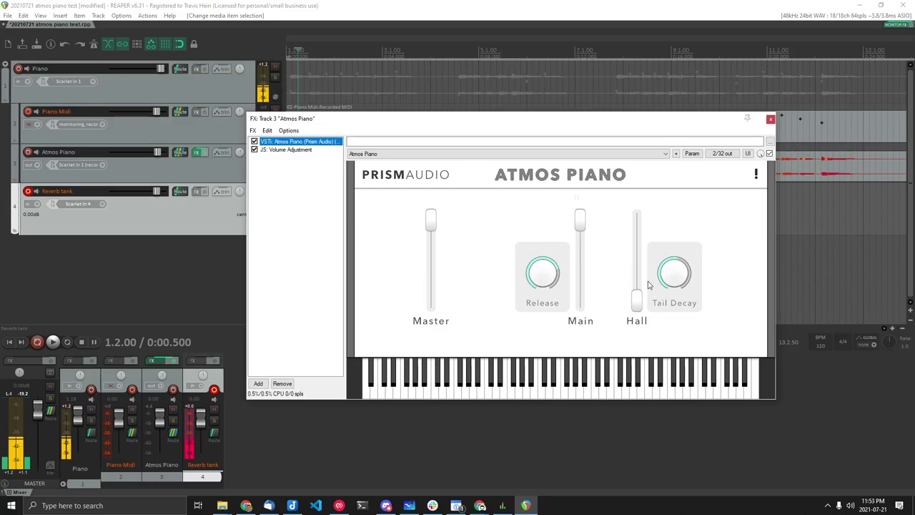
left_click_drag(648, 285, 637, 341)
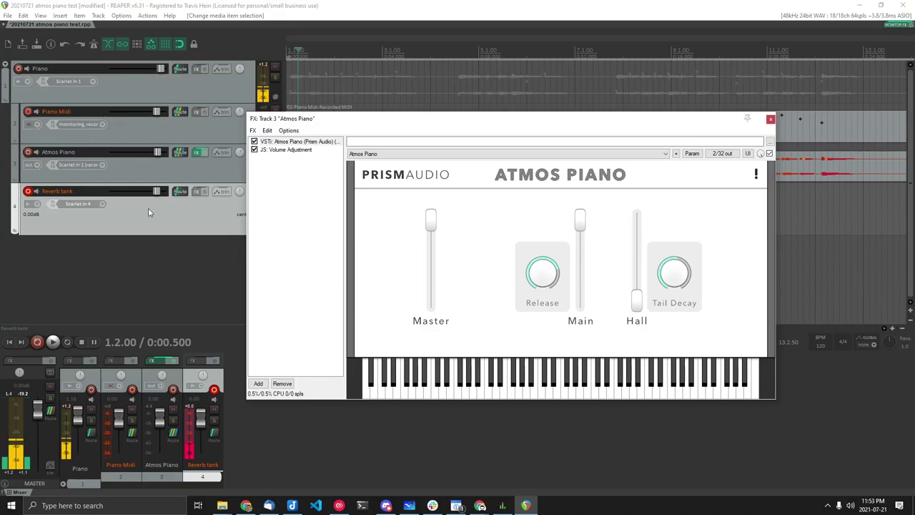
left_click(28, 191)
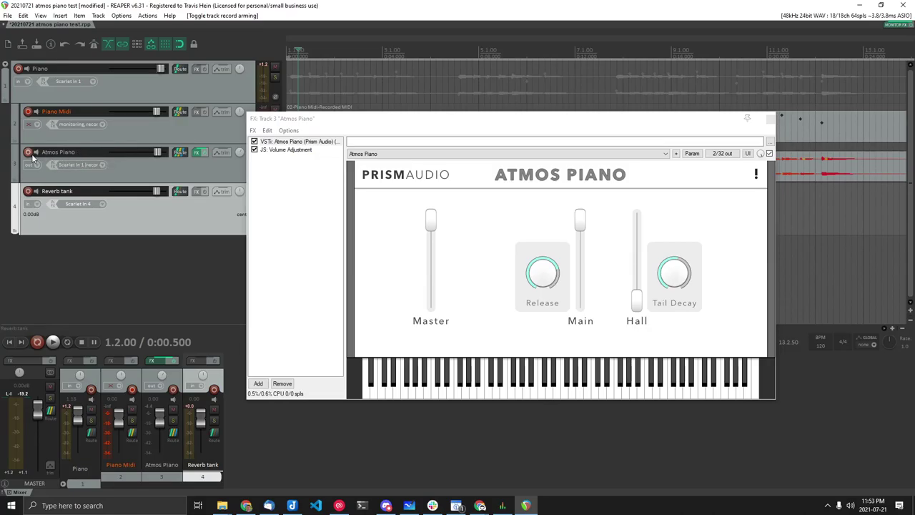
left_click_drag(375, 119, 365, 163)
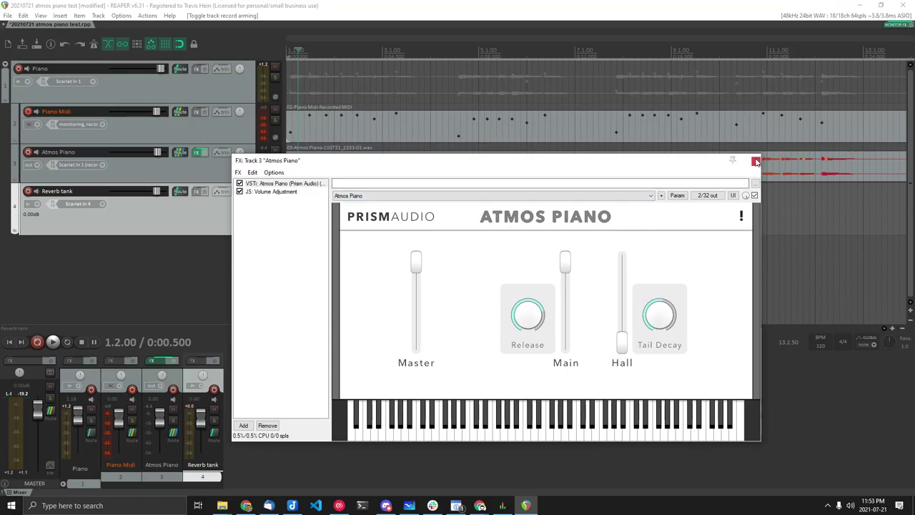
Play the project, raise the Atmos Piano Hall level to maximum, and play it again
left_click(52, 341)
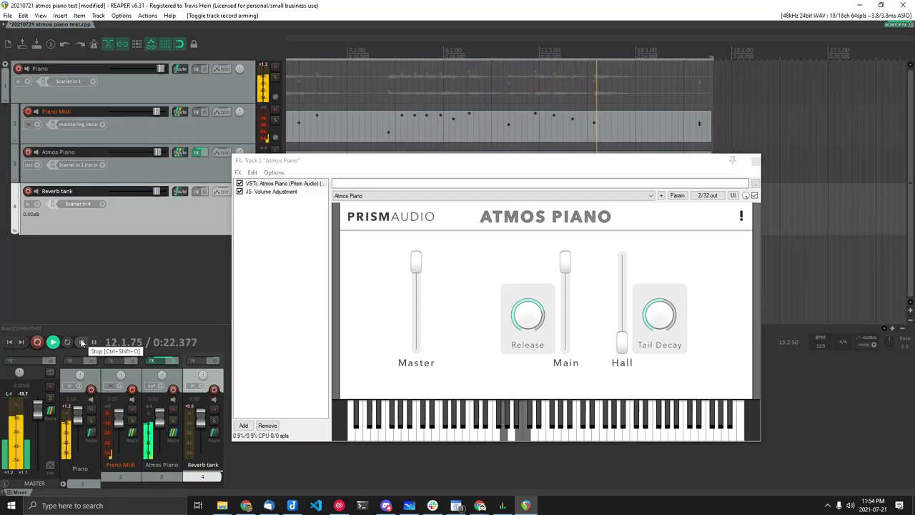
left_click(80, 342)
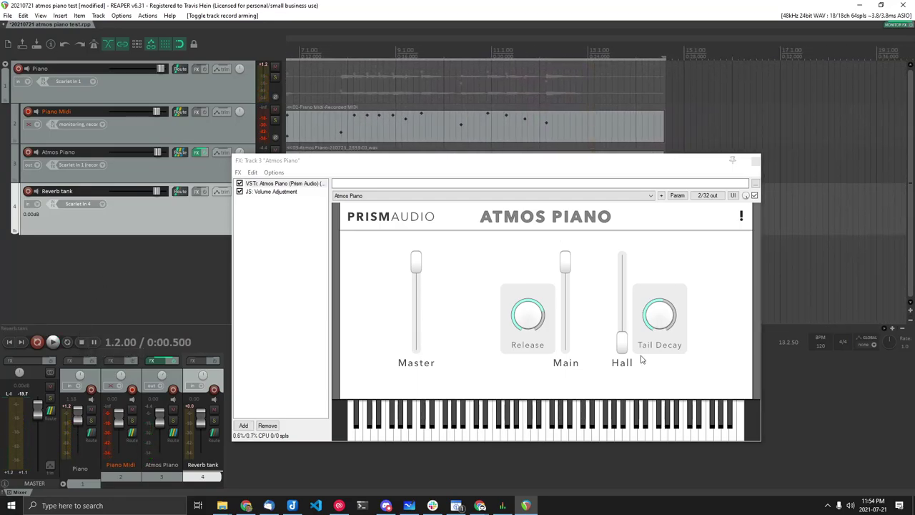
left_click_drag(622, 341, 628, 259)
left_click(52, 341)
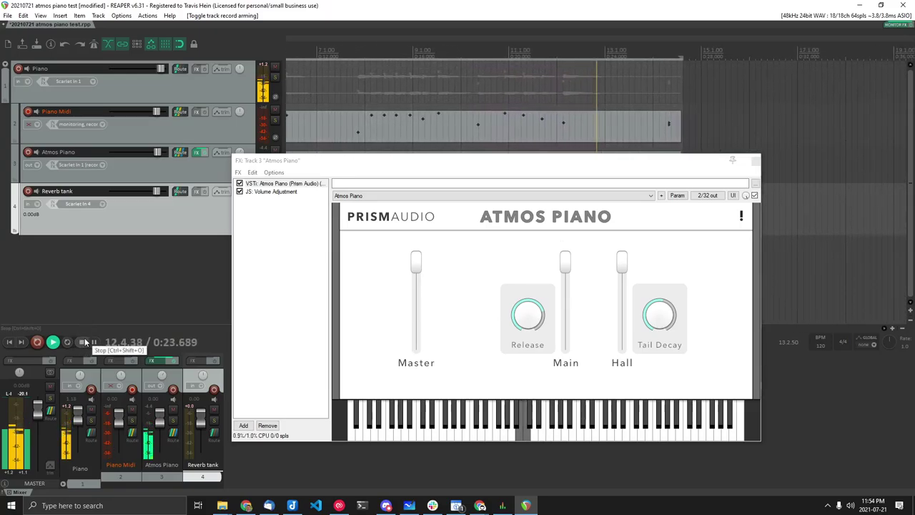
left_click(85, 342)
Return Hall to minimum, play briefly, and close the Atmos Piano FX window
left_click_drag(623, 262, 622, 352)
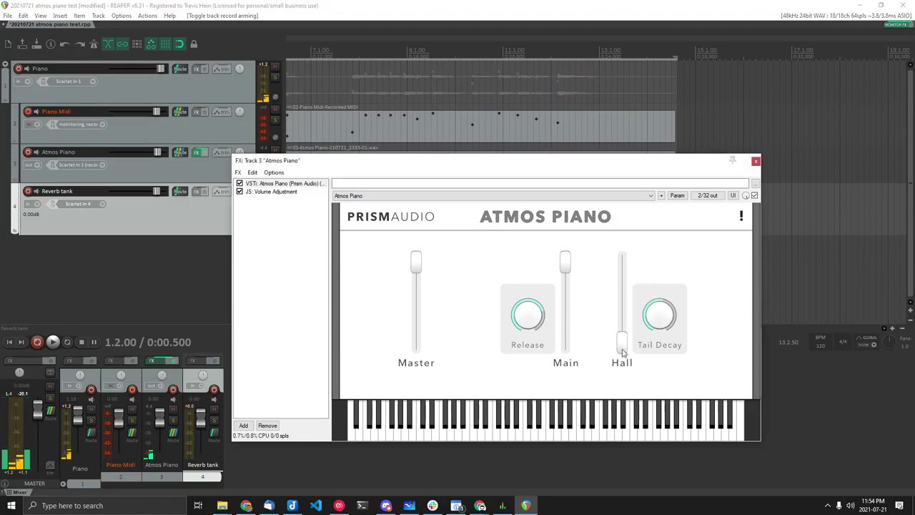
left_click(53, 341)
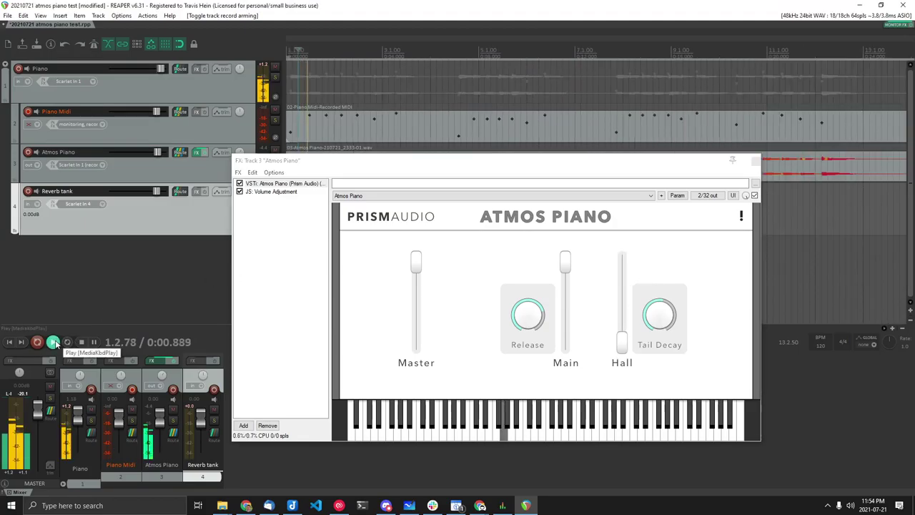
left_click(87, 342)
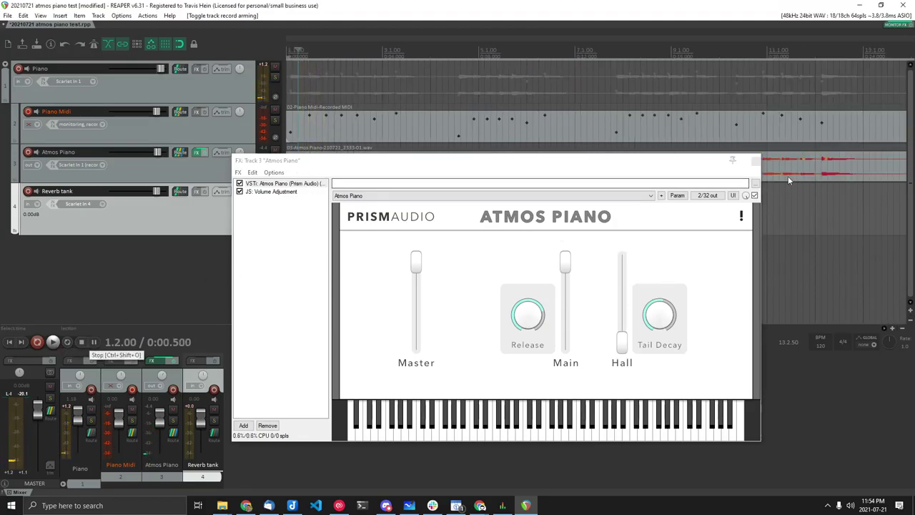
left_click(754, 161)
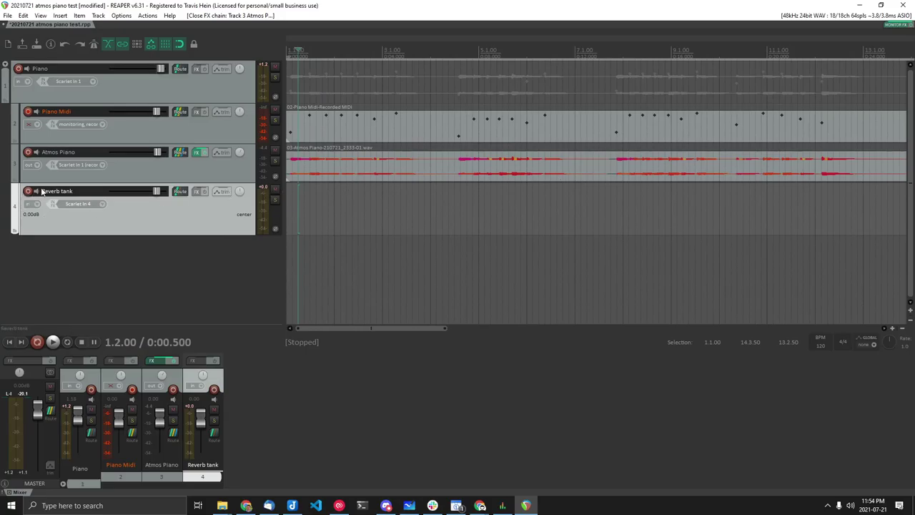
Arm the Reverb tank track and audition its spring reverb return, briefly soloed, during playback
left_click(27, 191)
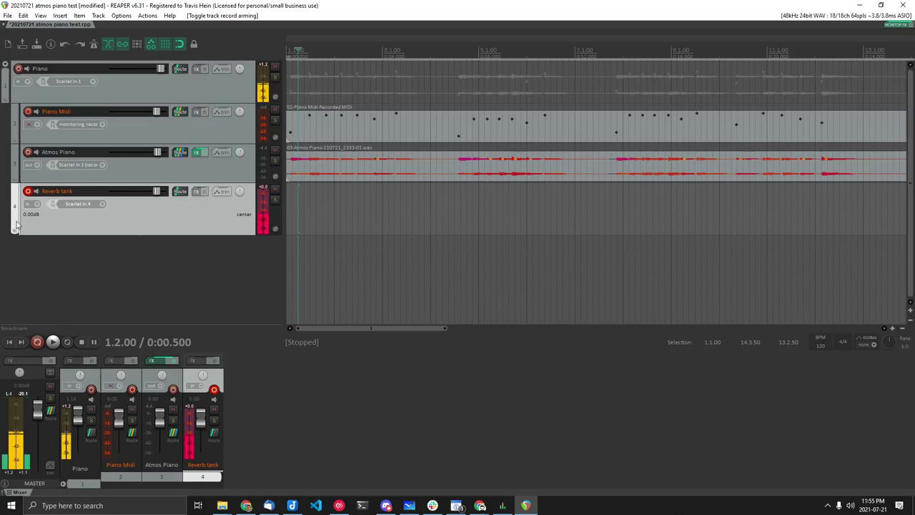
left_click(53, 342)
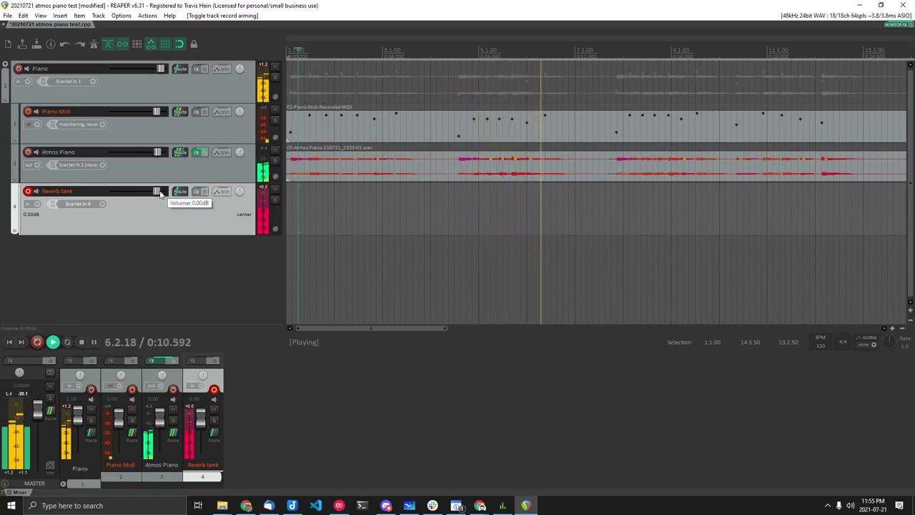
left_click(276, 202)
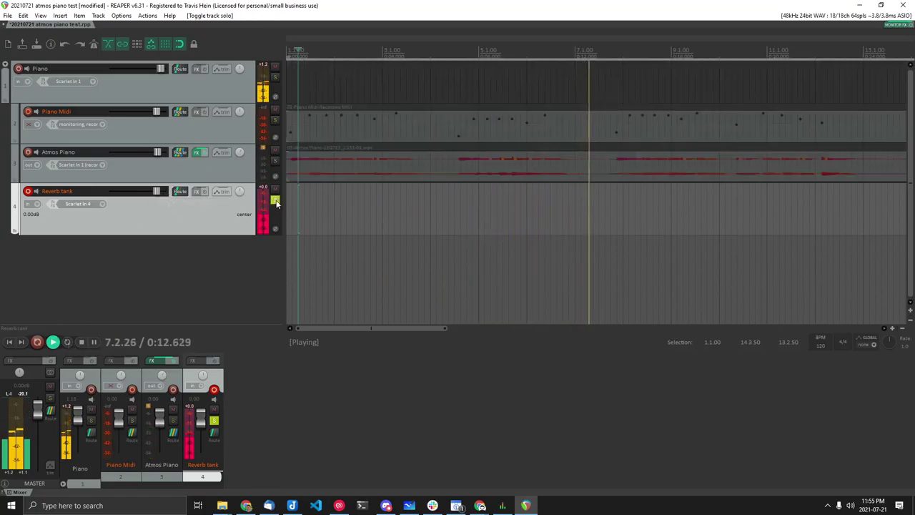
left_click(275, 200)
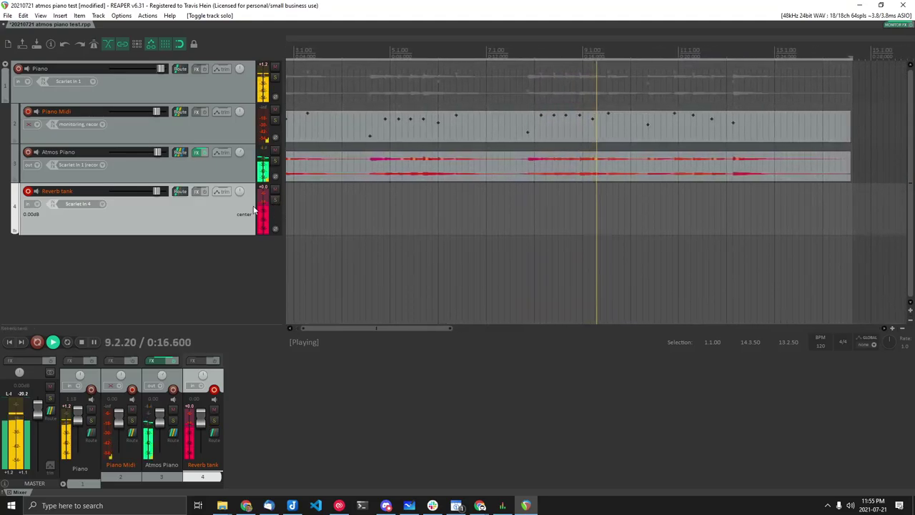
left_click(82, 342)
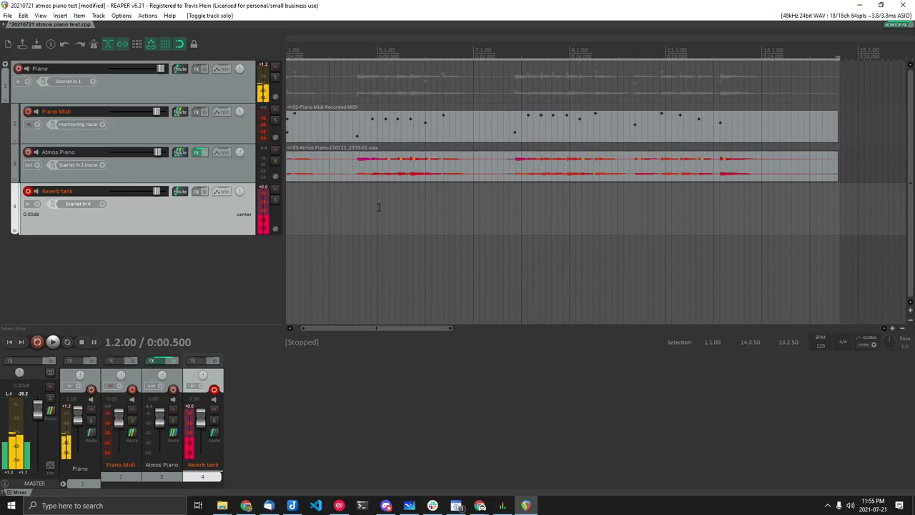
Record about ten seconds of spring reverb return onto Reverb tank, then solo that track
left_click(37, 341)
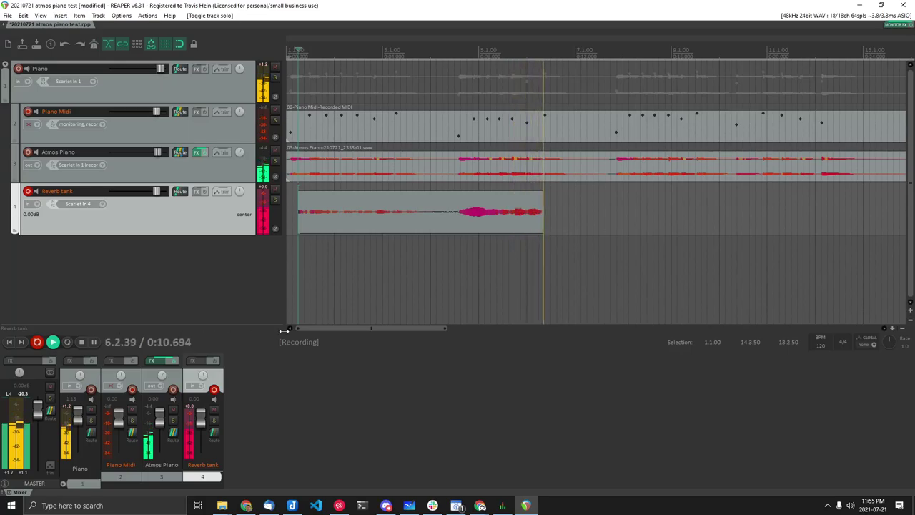
key("space")
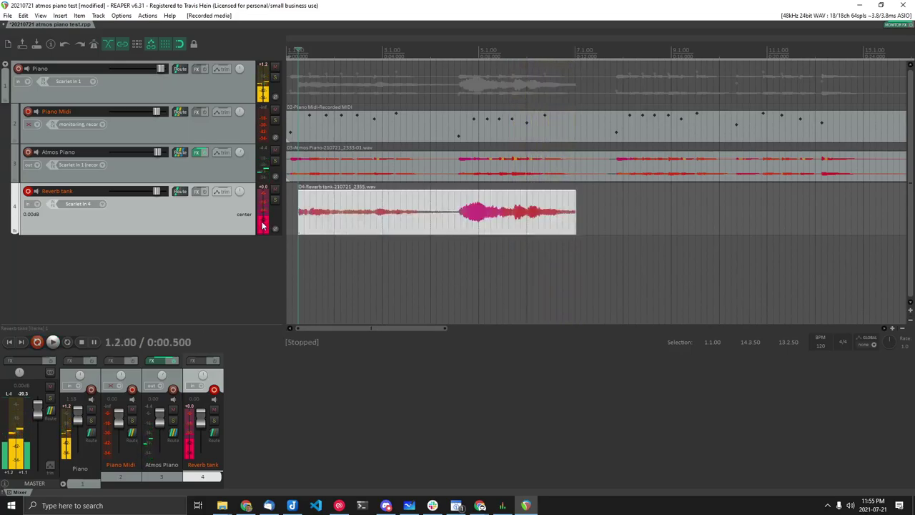
left_click(274, 201)
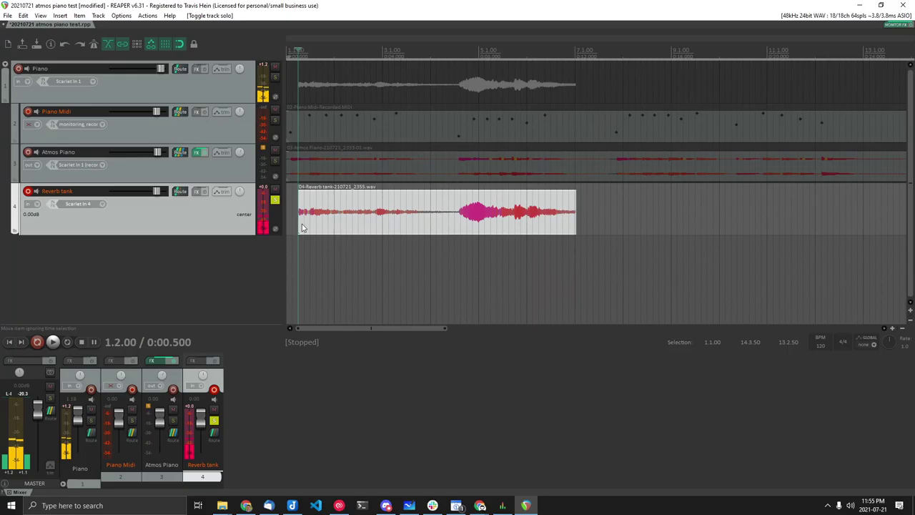
Play back the new reverb take, then delete the recorded Reverb tank audio item
key("space")
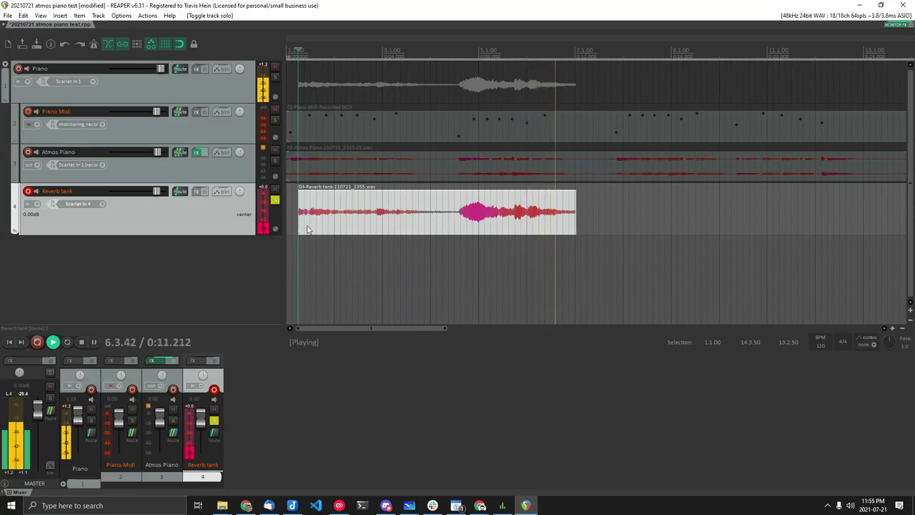
key("space")
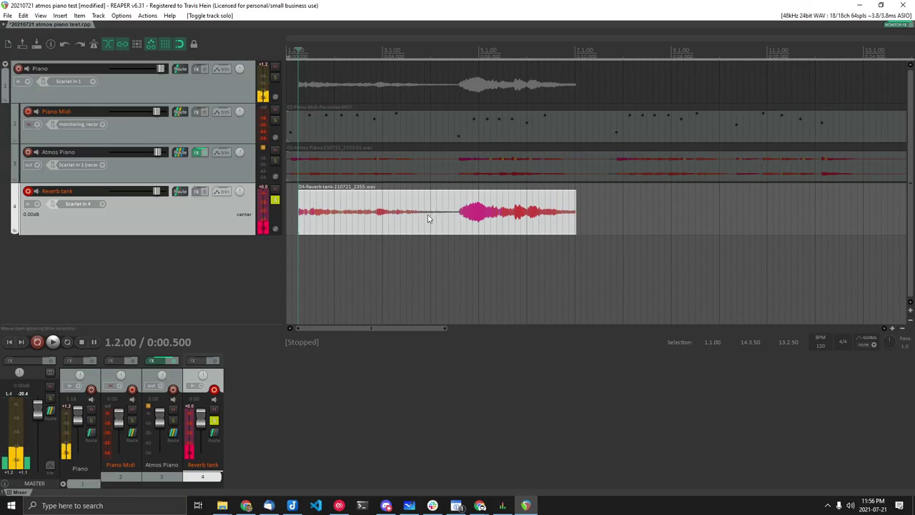
left_click(333, 223)
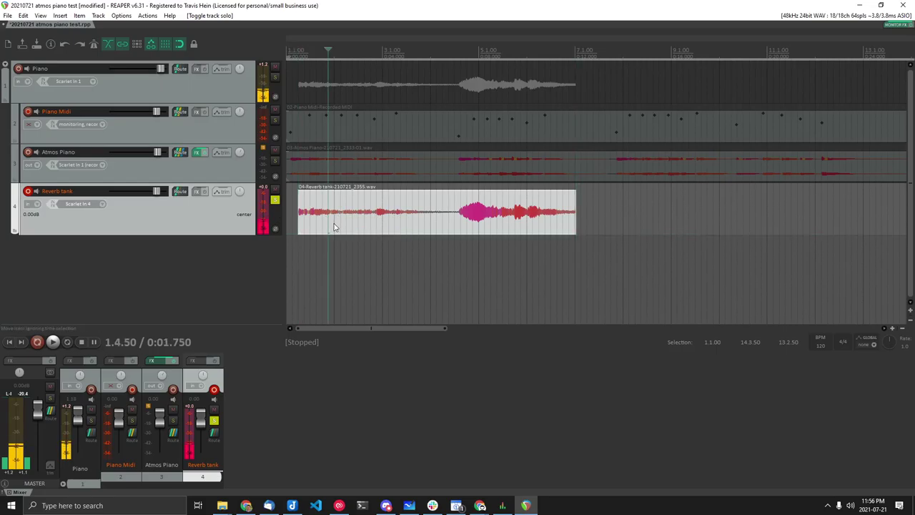
key("Delete")
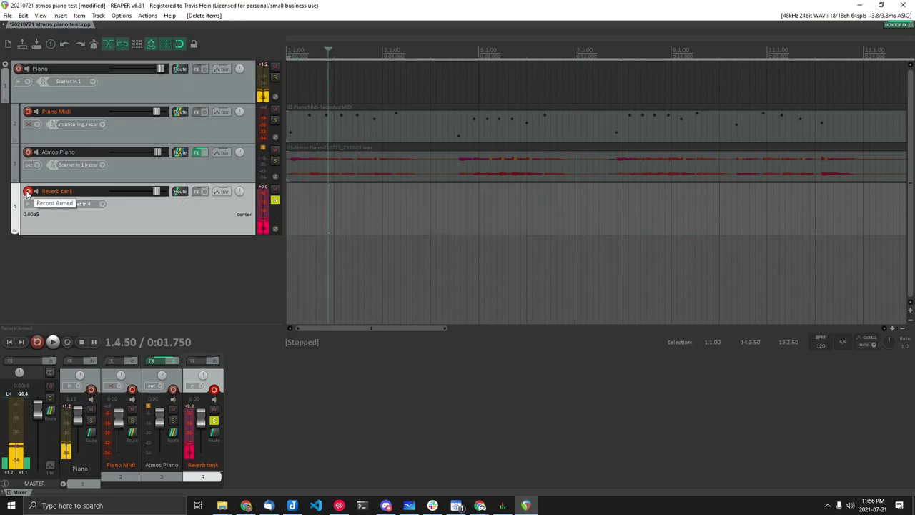
Disarm recording and unsolo the Reverb tank track so all four tracks play
left_click(28, 191)
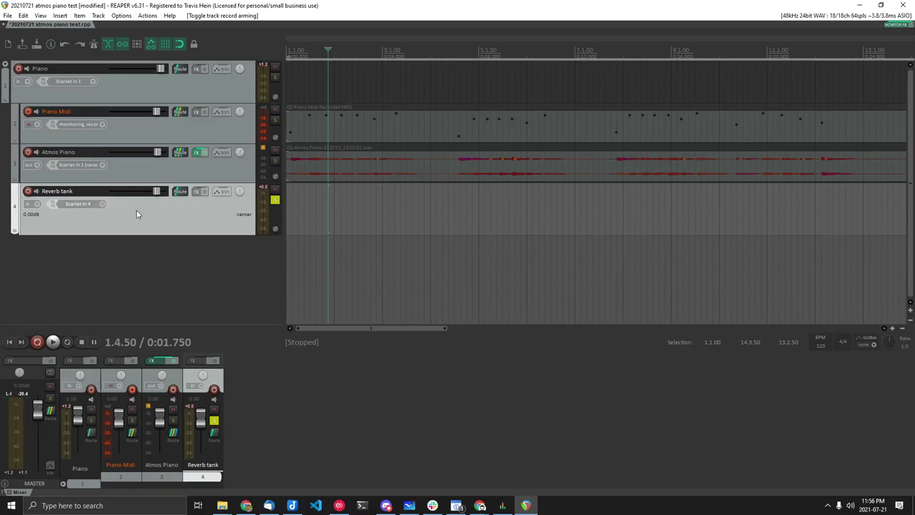
left_click(274, 201)
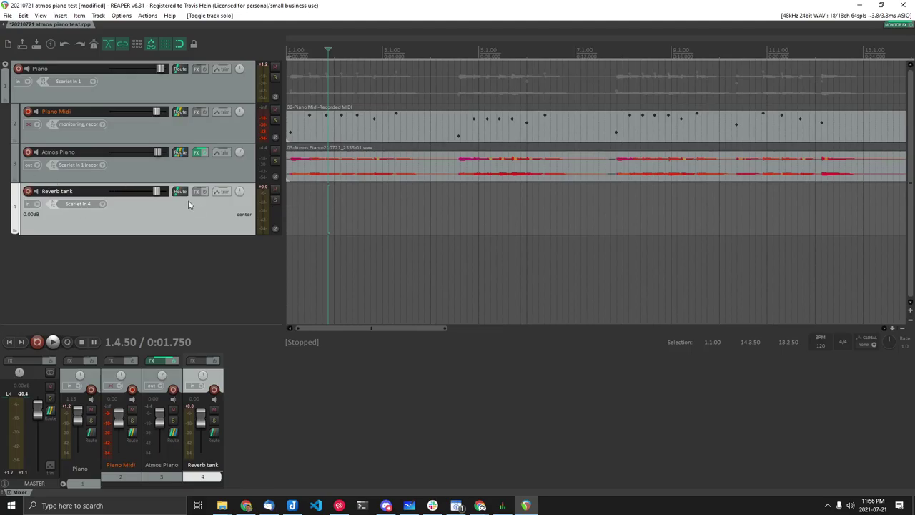